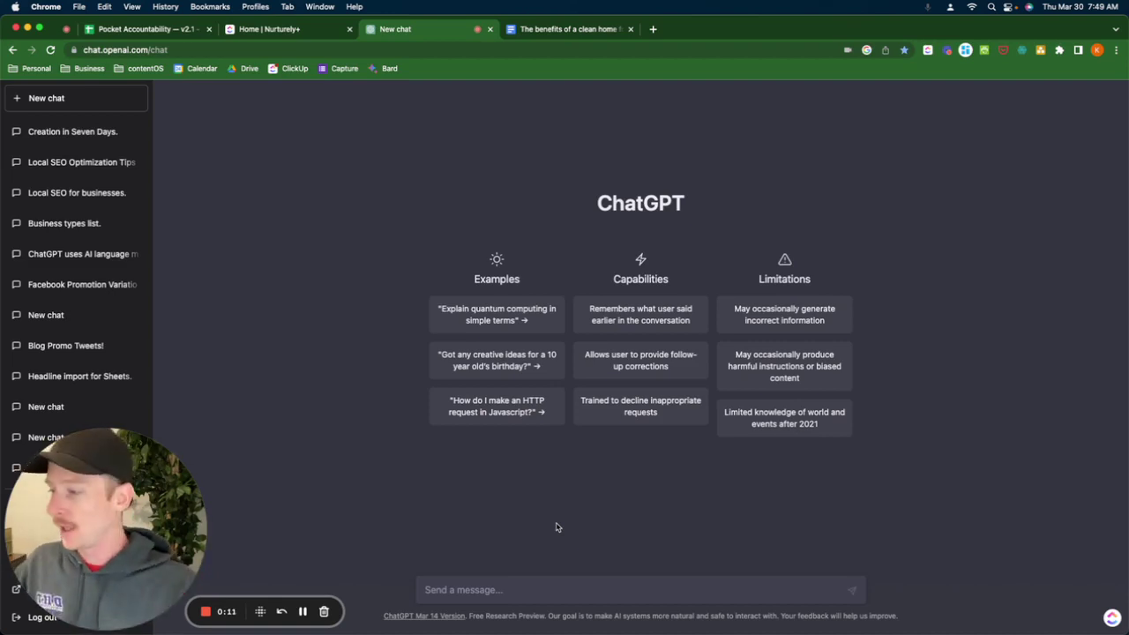
- Draft a prompt about owning a residential cleaning company in Bay City, Michigan, requesting bulleted handbook components
{"action": "left_click", "coordinate": [553, 587]}
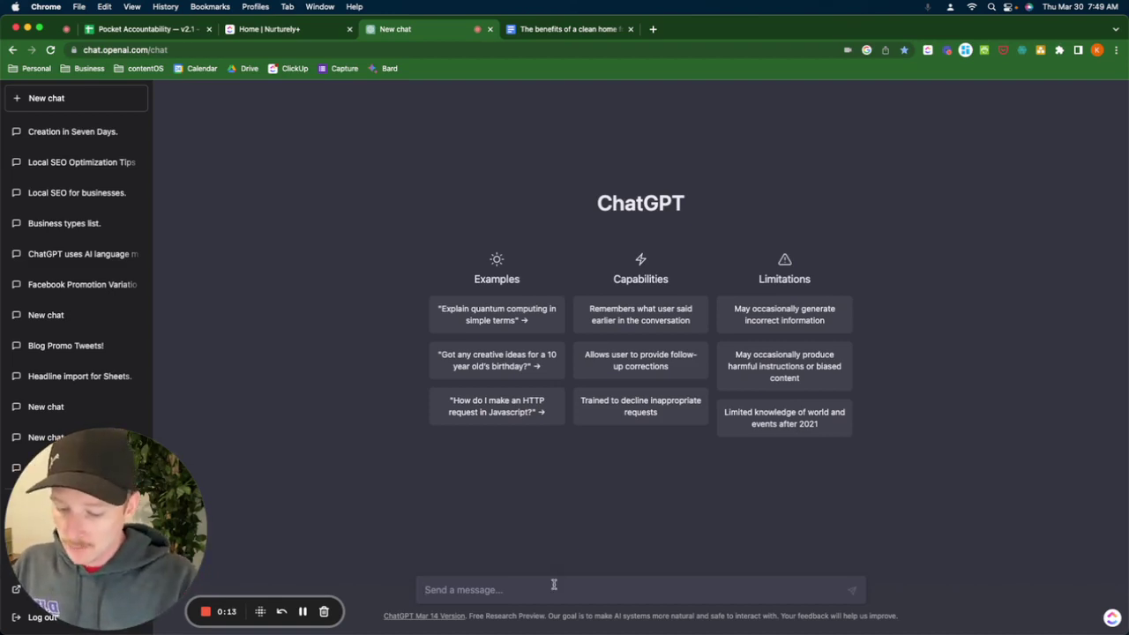
{"action": "type", "text": "I own and operate a residetnai"}
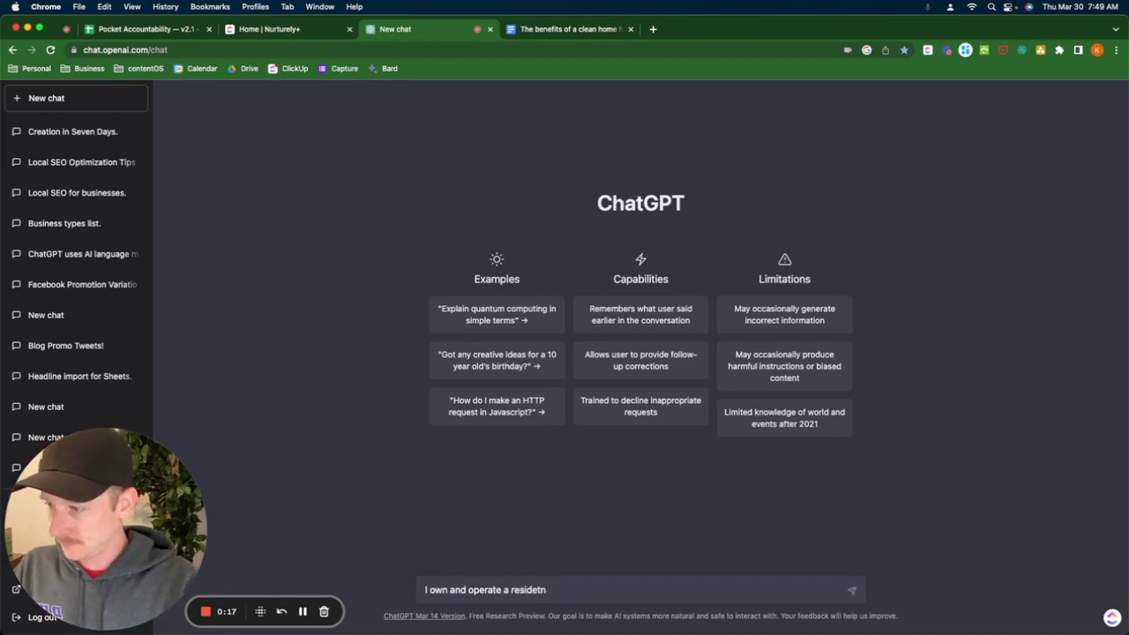
{"action": "key", "text": "BackSpace"}
{"action": "key", "text": "BackSpace"}
{"action": "type", "text": "ntial cleaning compan"}
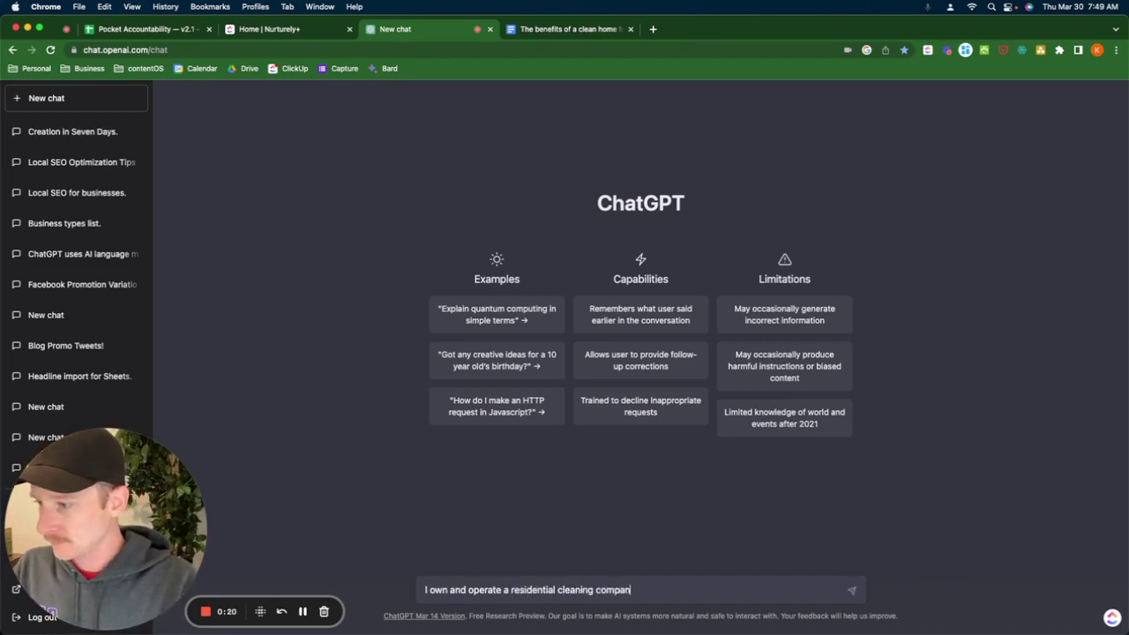
{"action": "type", "text": "y in Bay City, Mi"}
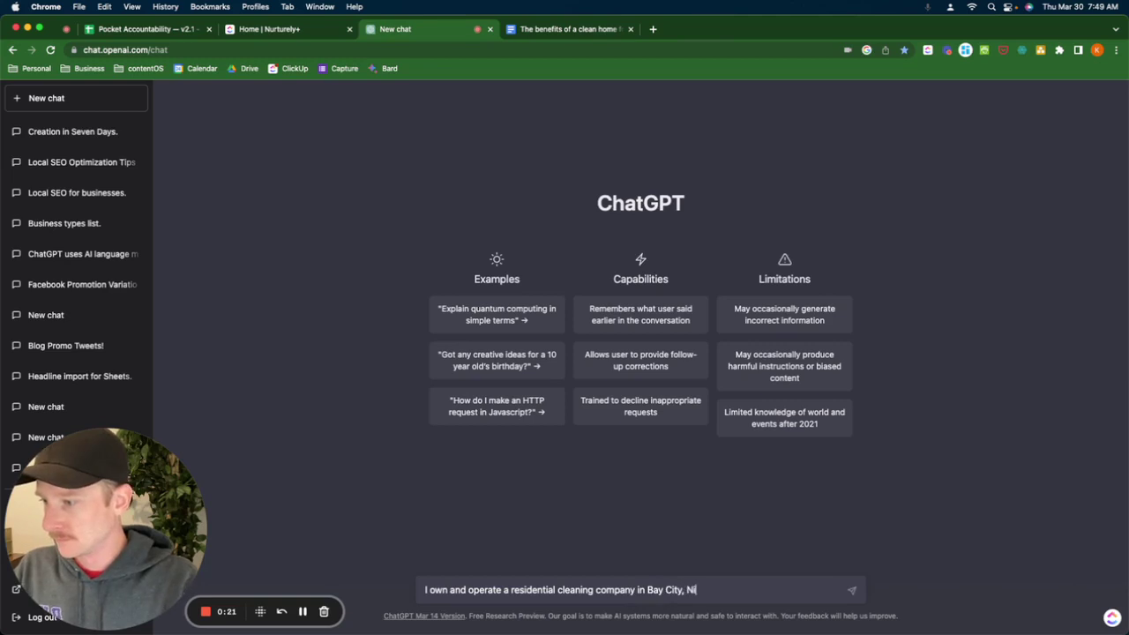
{"action": "type", "text": "c"}
{"action": "key", "text": "BackSpace"}
{"action": "key", "text": "BackSpace"}
{"action": "type", "text": "ichgig"}
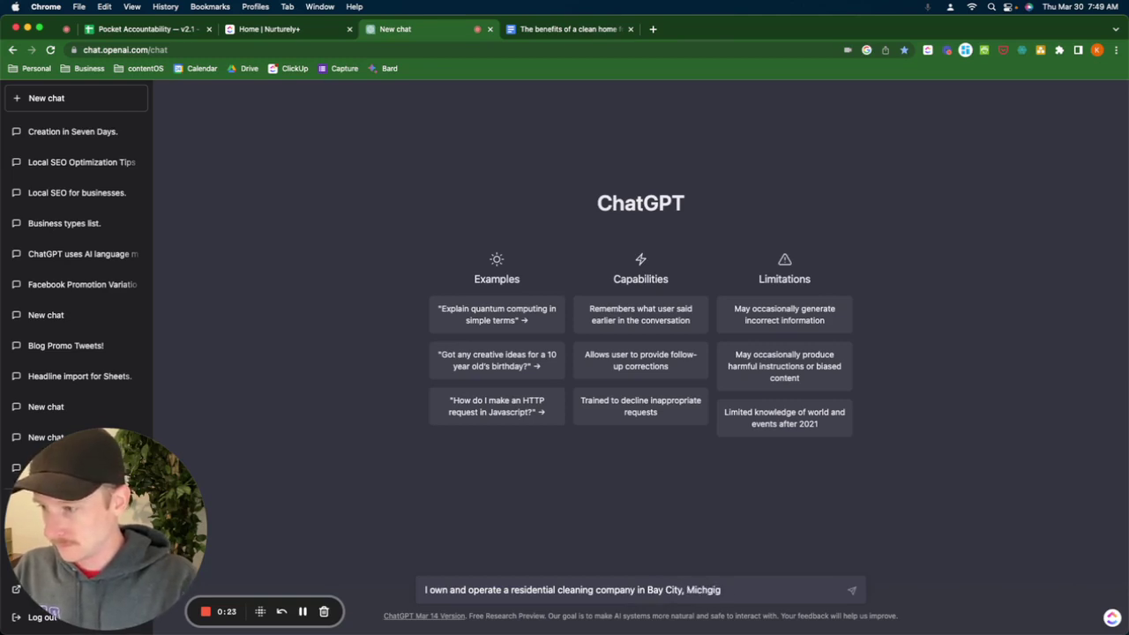
{"action": "type", "text": "igan"}
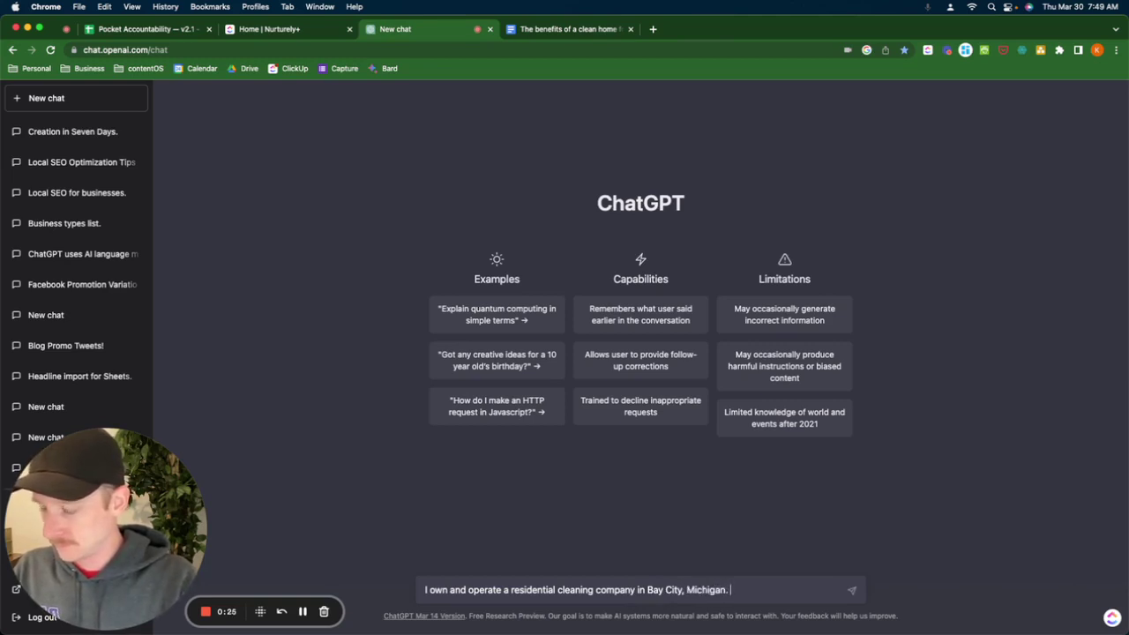
{"action": "type", "text": ". Can you please"}
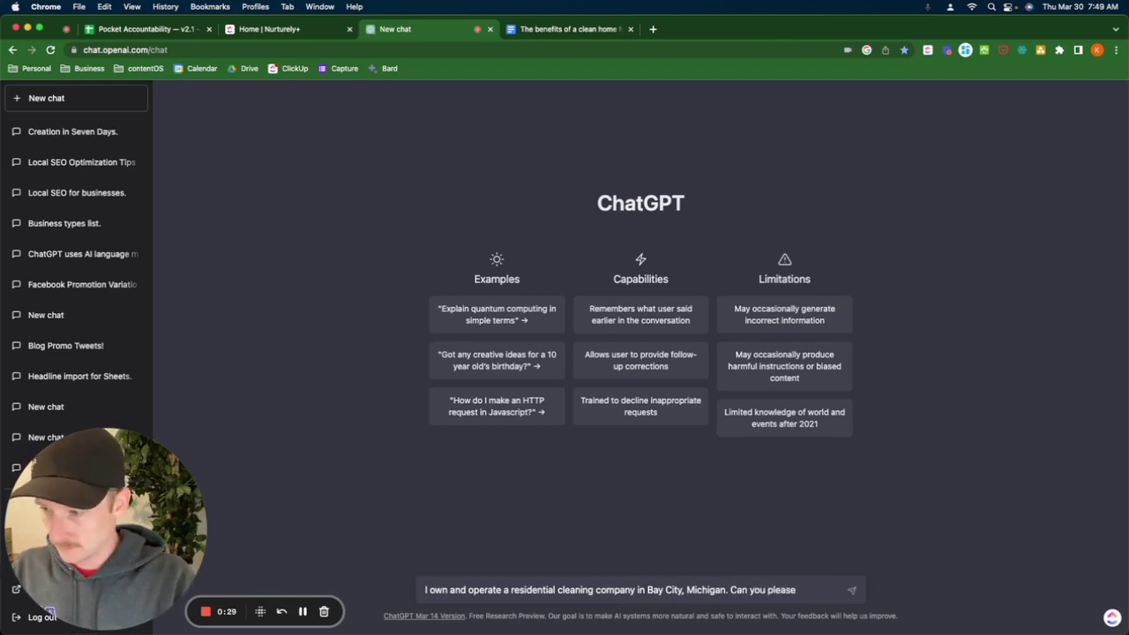
{"action": "key", "text": "BackSpace"}
{"action": "key", "text": "BackSpace"}
{"action": "key", "text": "BackSpace"}
{"action": "key", "text": "BackSpace"}
{"action": "key", "text": "BackSpace"}
{"action": "key", "text": "BackSpace"}
{"action": "key", "text": "BackSpace"}
{"action": "key", "text": "BackSpace"}
{"action": "key", "text": "BackSpace"}
{"action": "key", "text": "BackSpace"}
{"action": "key", "text": "BackSpace"}
{"action": "key", "text": "BackSpace"}
{"action": "key", "text": "BackSpace"}
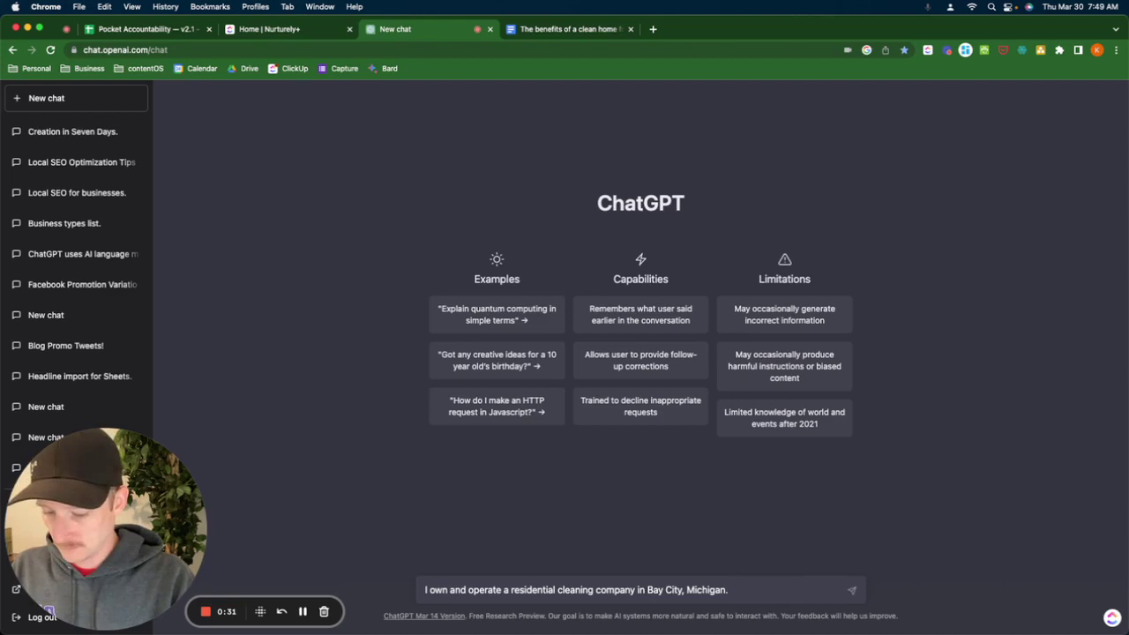
{"action": "type", "text": "In bullet forma"}
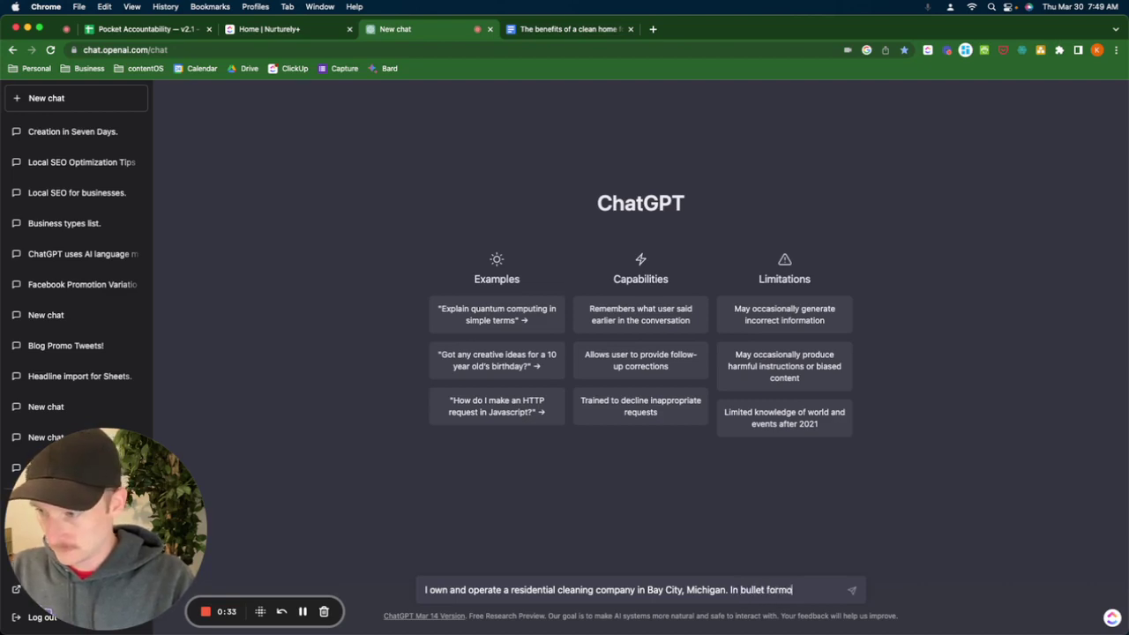
{"action": "type", "text": "t, please list out"}
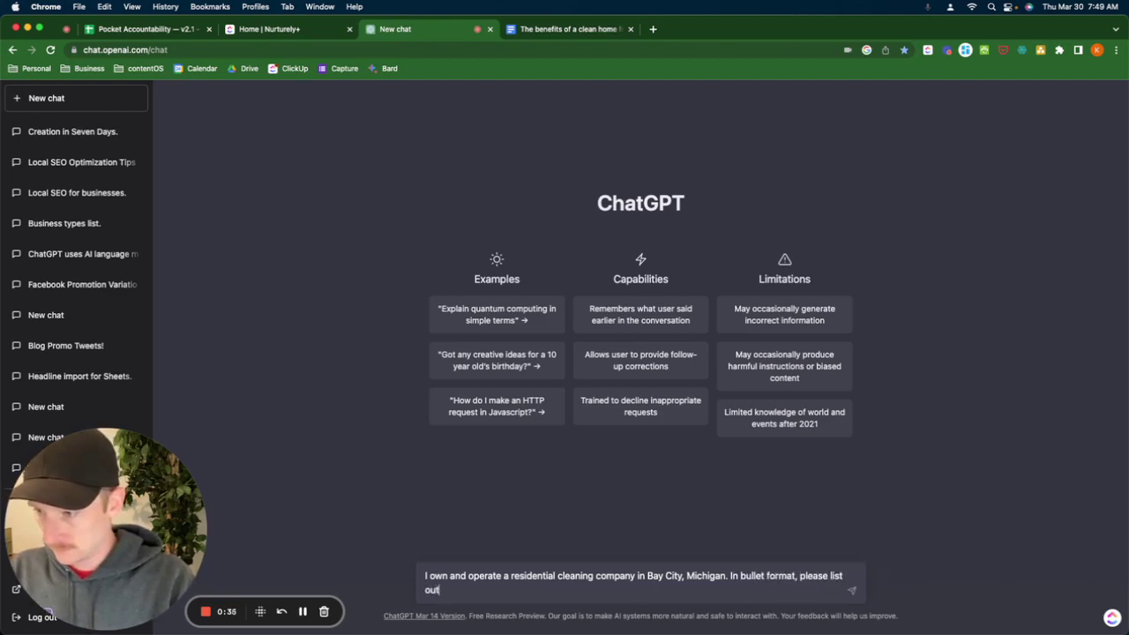
{"action": "type", "text": " all of the com"}
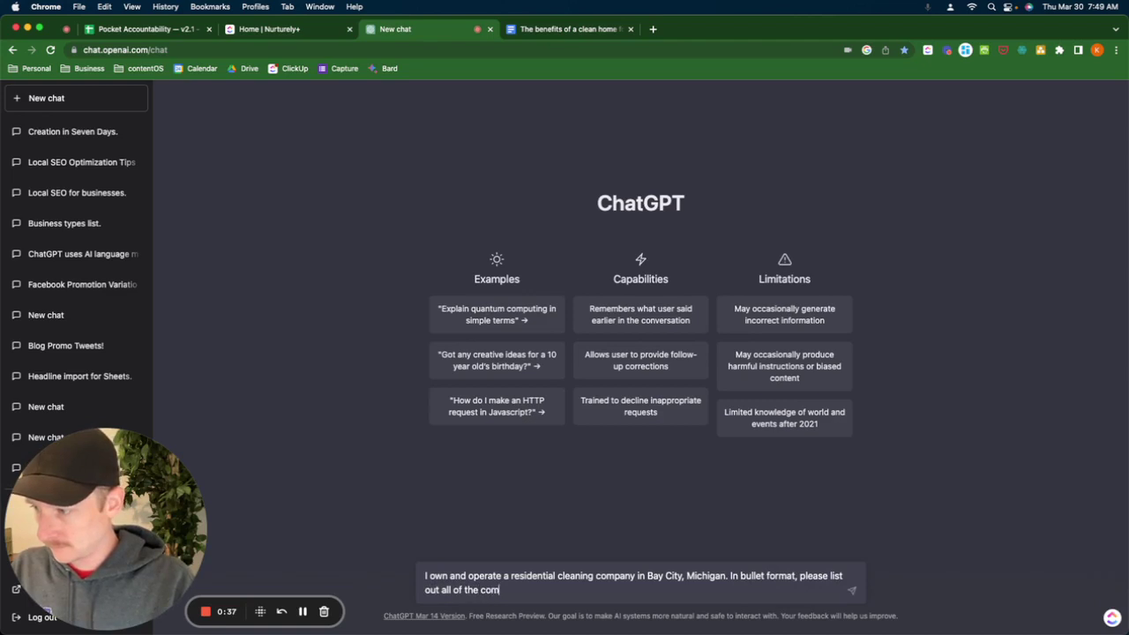
{"action": "type", "text": "ponents i"}
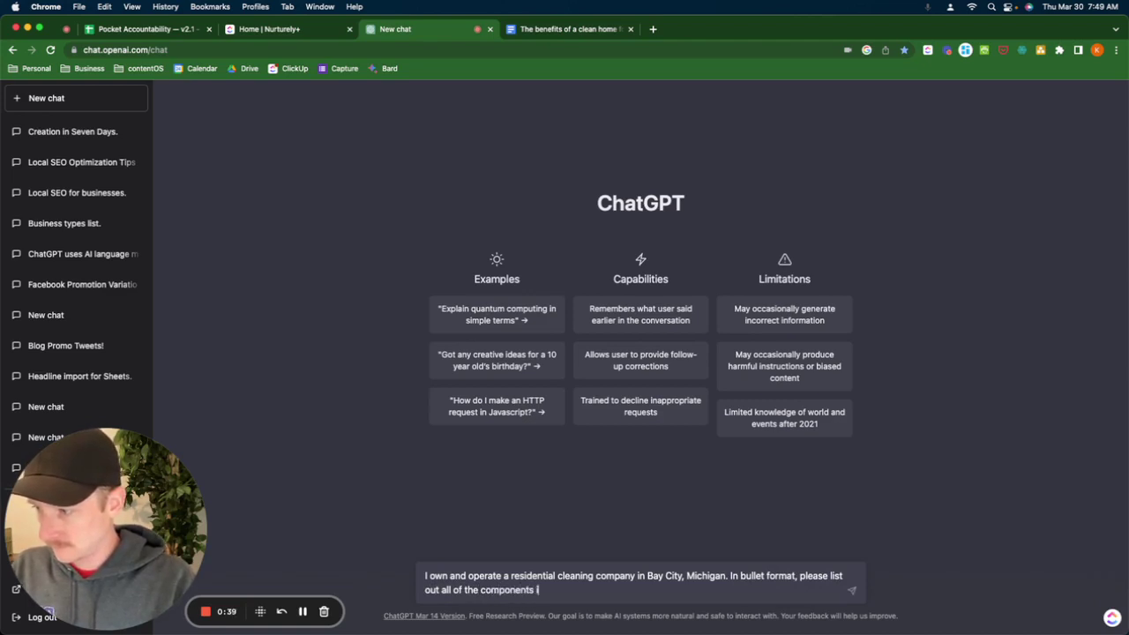
{"action": "type", "text": " shoud"}
{"action": "key", "text": "BackSpace"}
{"action": "key", "text": "BackSpace"}
{"action": "key", "text": "BackSpace"}
{"action": "key", "text": "BackSpace"}
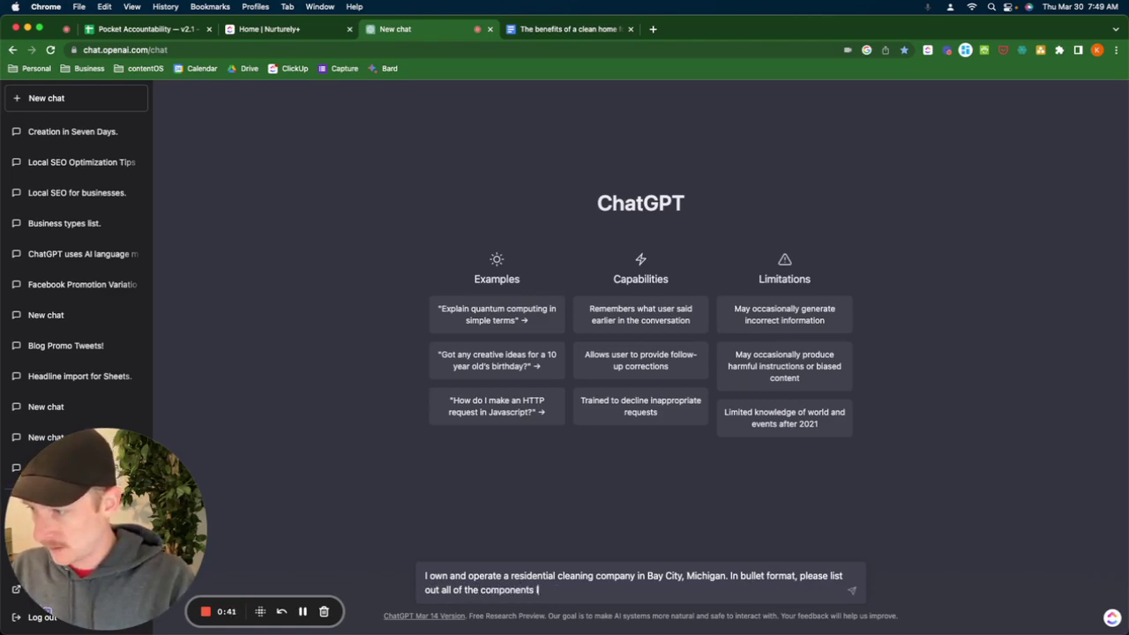
{"action": "type", "text": "shou"}
{"action": "key", "text": "BackSpace"}
{"action": "key", "text": "BackSpace"}
{"action": "type", "text": "ould"}
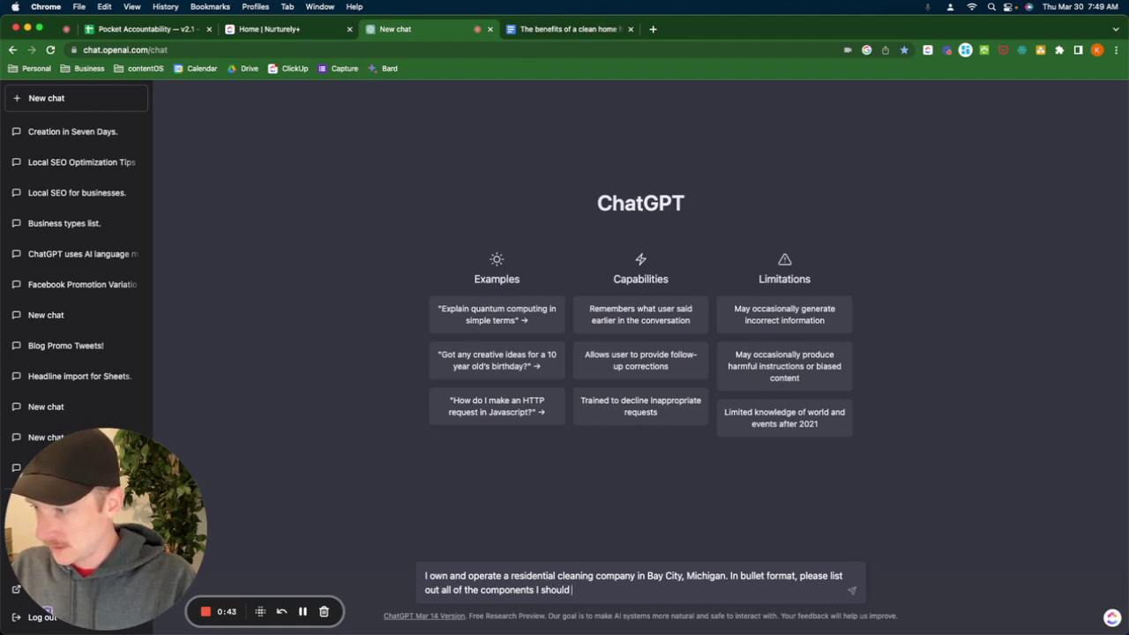
{"action": "type", "text": " include with this ha"}
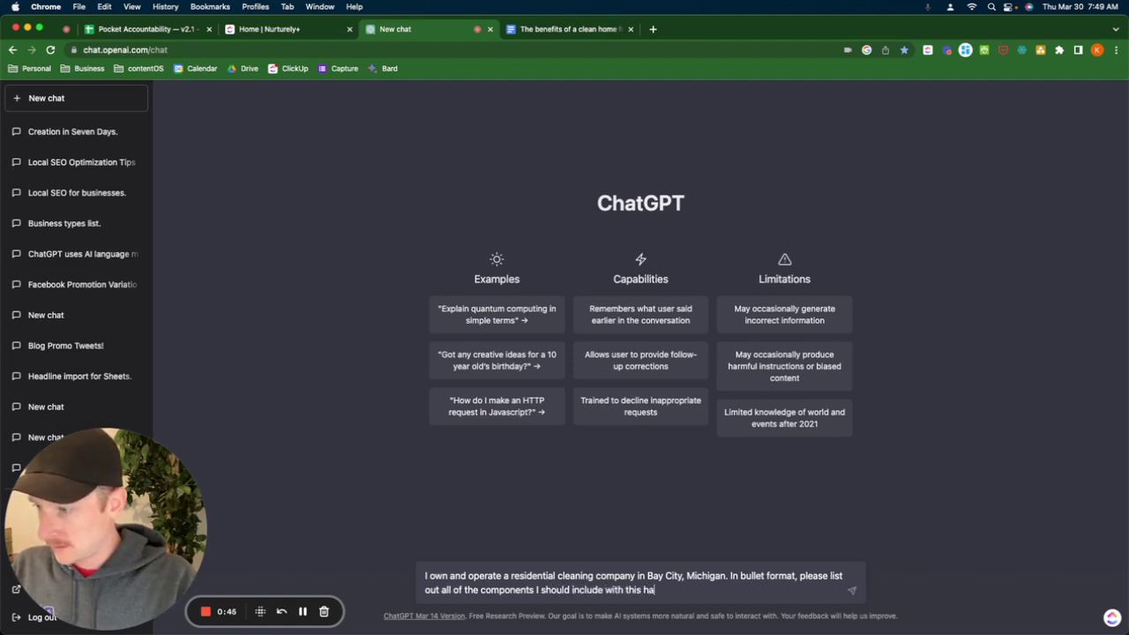
{"action": "type", "text": "ndbook."}
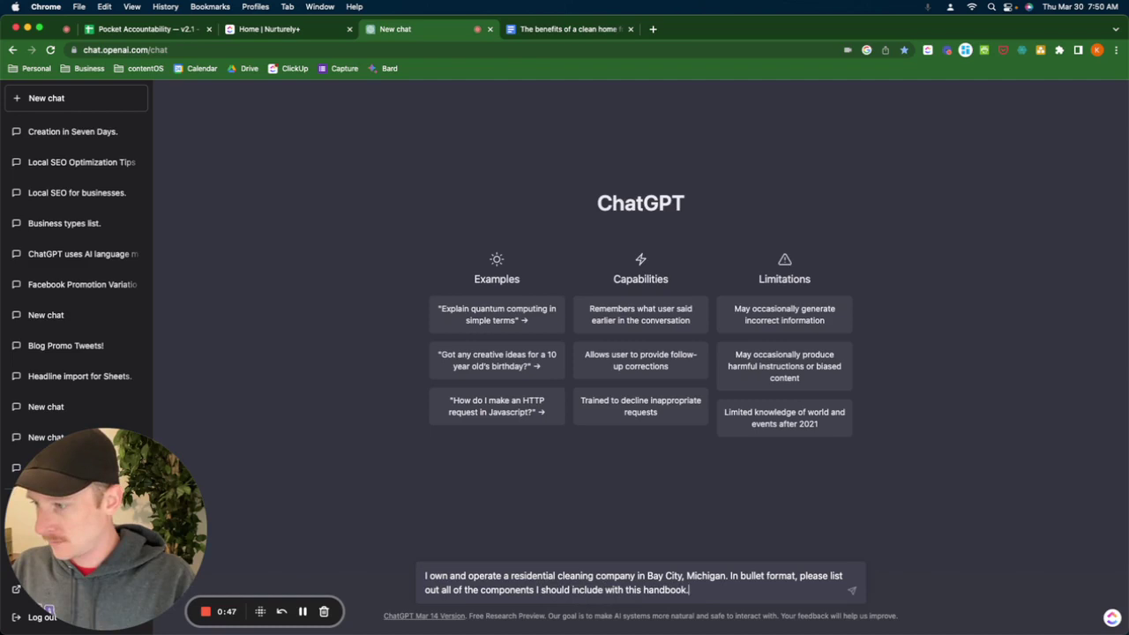
{"action": "key", "text": "BackSpace"}
{"action": "key", "text": "BackSpace"}
{"action": "key", "text": "BackSpace"}
{"action": "key", "text": "BackSpace"}
{"action": "key", "text": "BackSpace"}
{"action": "key", "text": "BackSpace"}
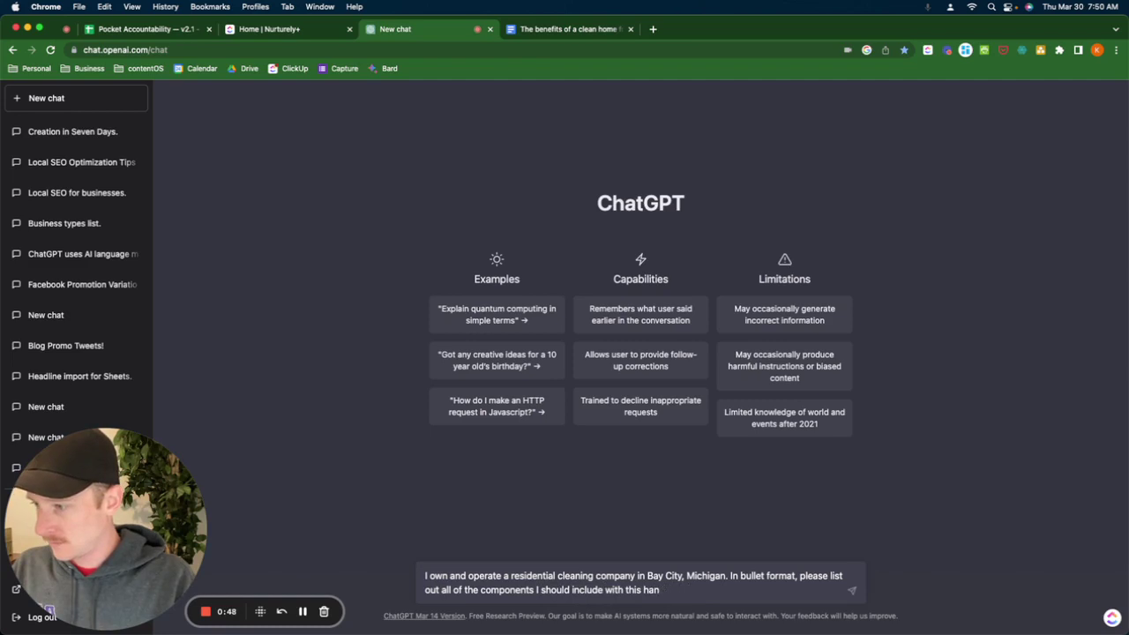
- Add that you want help building an employee handbook, correct it to 'employee onboarding', and send
{"action": "left_click", "coordinate": [730, 574]}
{"action": "type", "text": "and I'm"}
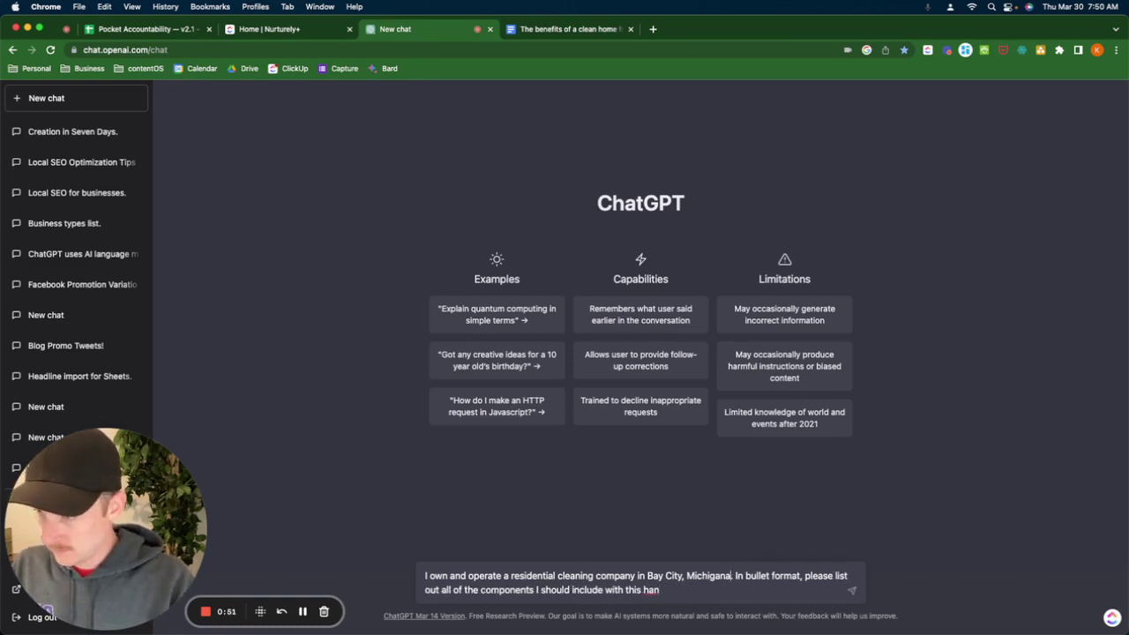
{"action": "type", "text": " hoping"}
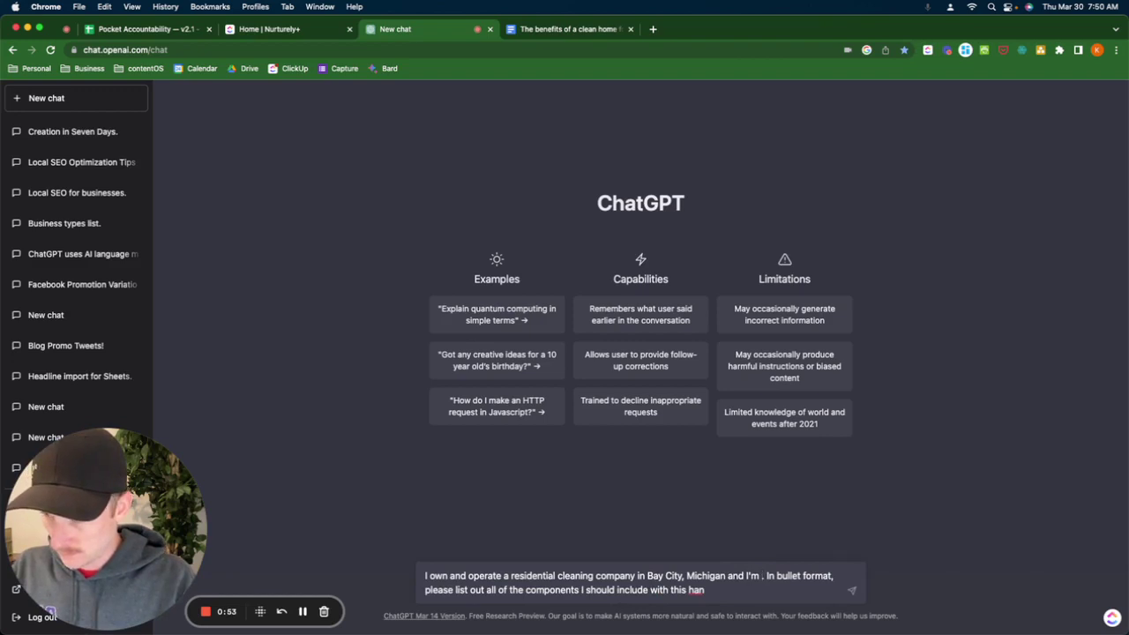
{"action": "type", "text": " you can he"}
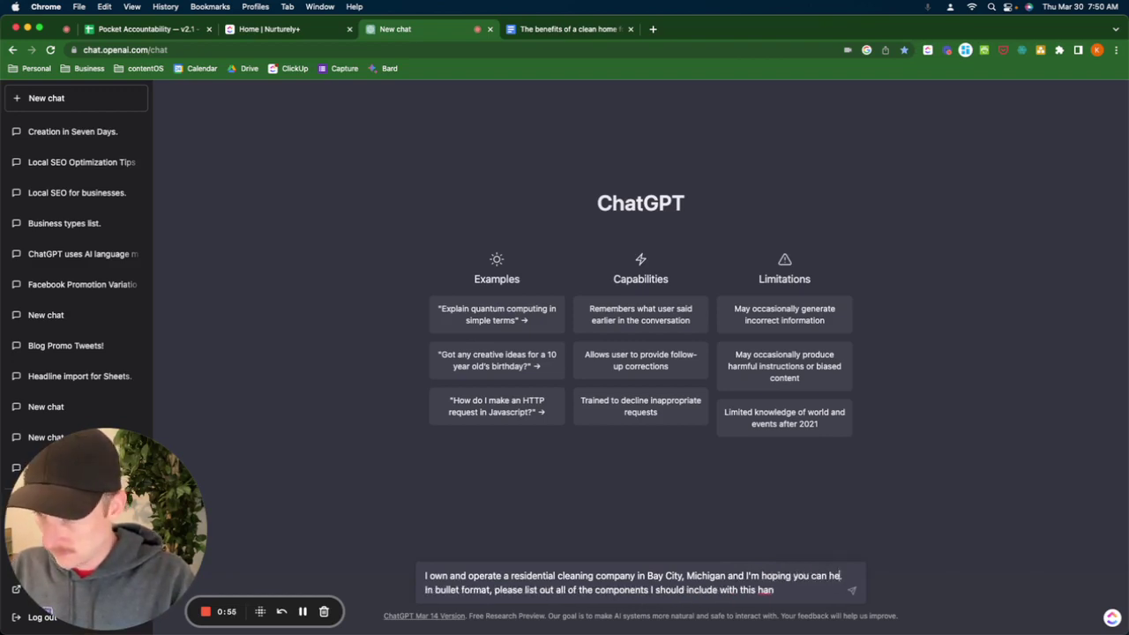
{"action": "type", "text": "lp me build an employee"}
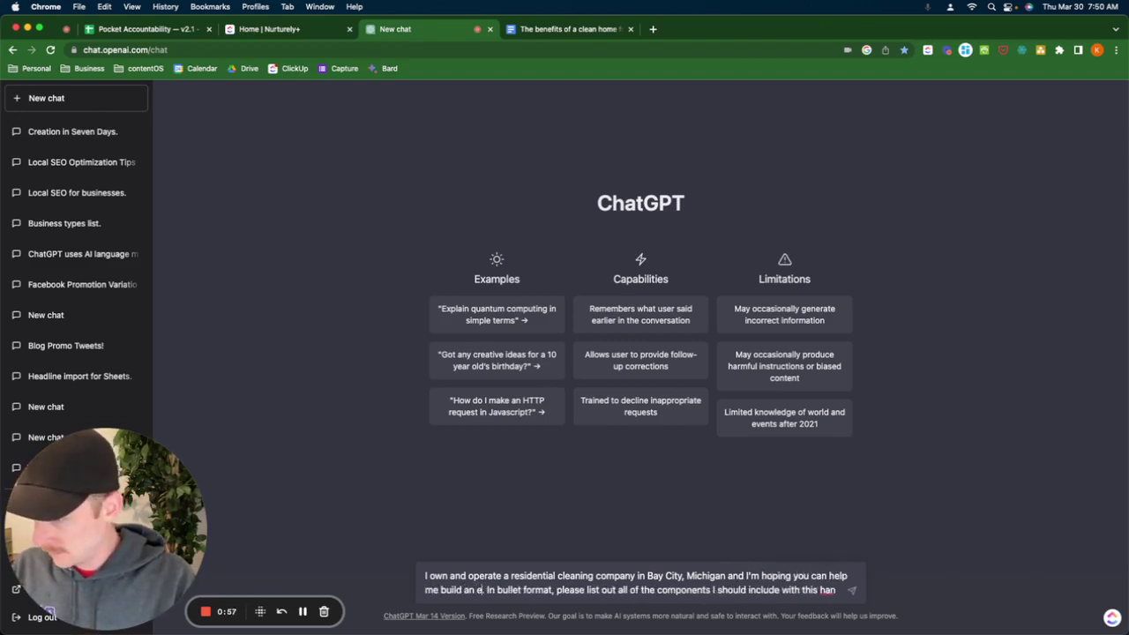
{"action": "type", "text": " handbook. In bullet format, please list out all of the components I shoul"}
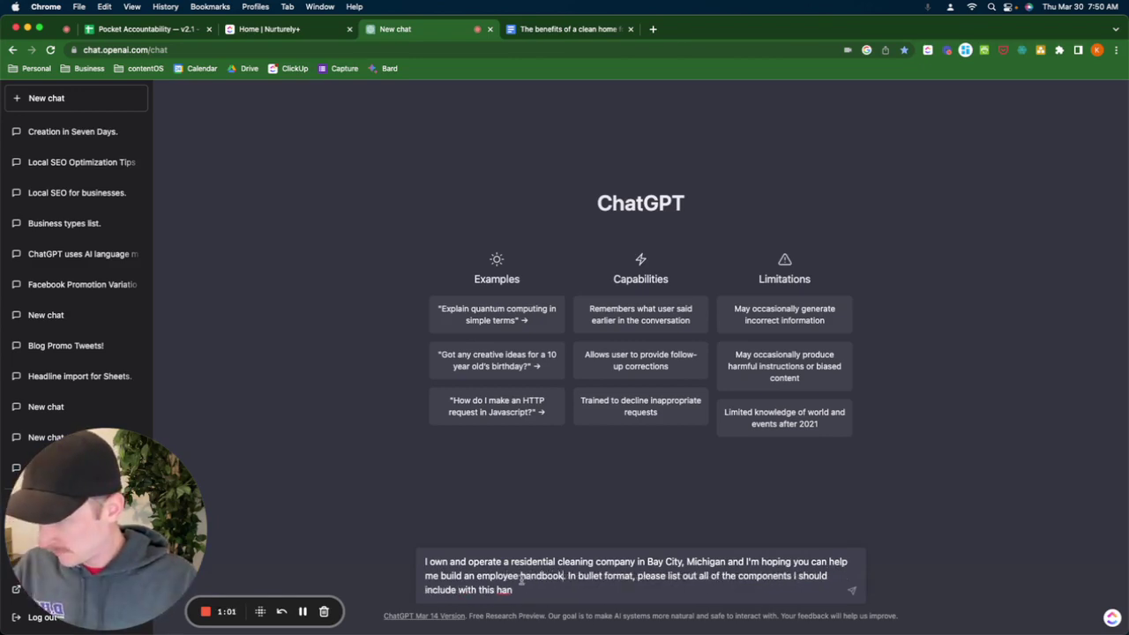
{"action": "type", "text": "d include with this handbook to make"}
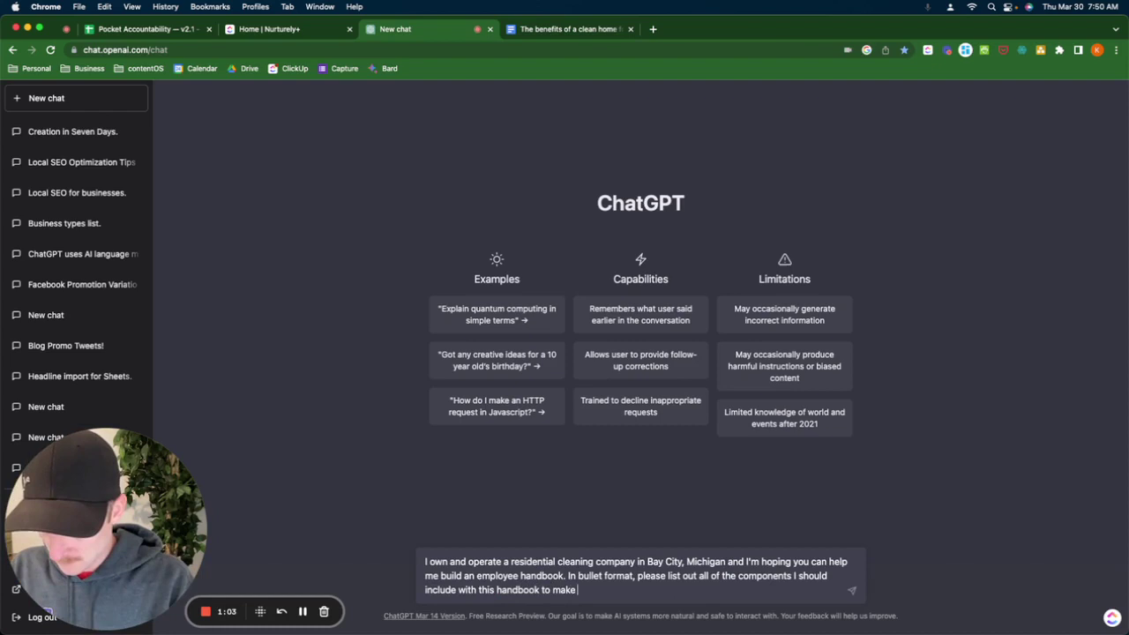
{"action": "type", "text": " onboarding a breeze?"}
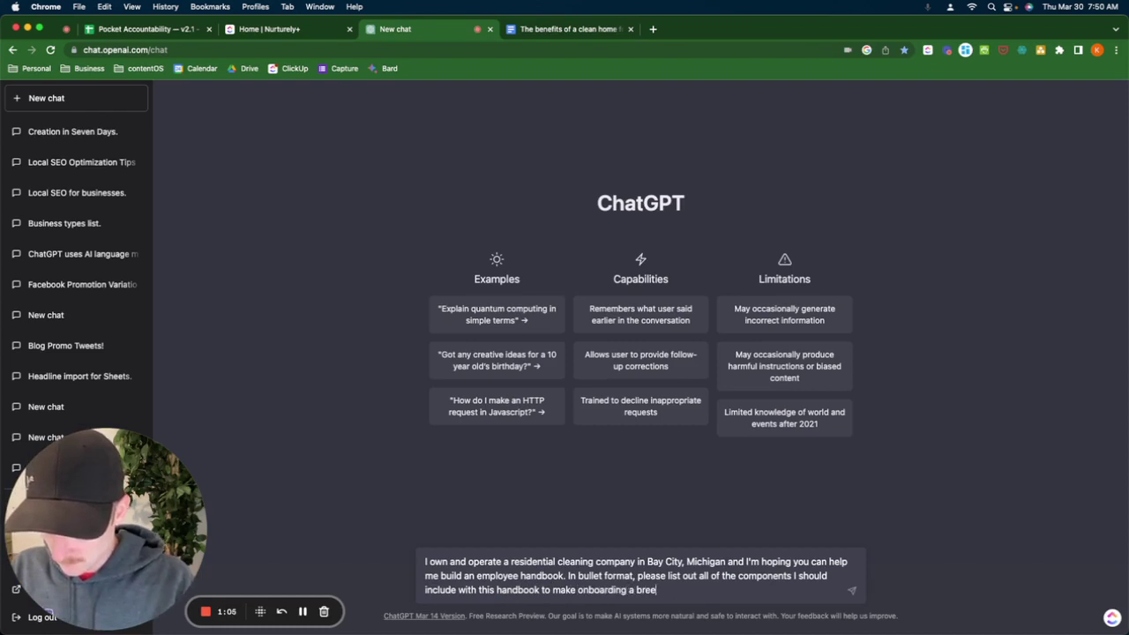
{"action": "left_click", "coordinate": [578, 589]}
{"action": "type", "text": "employte"}
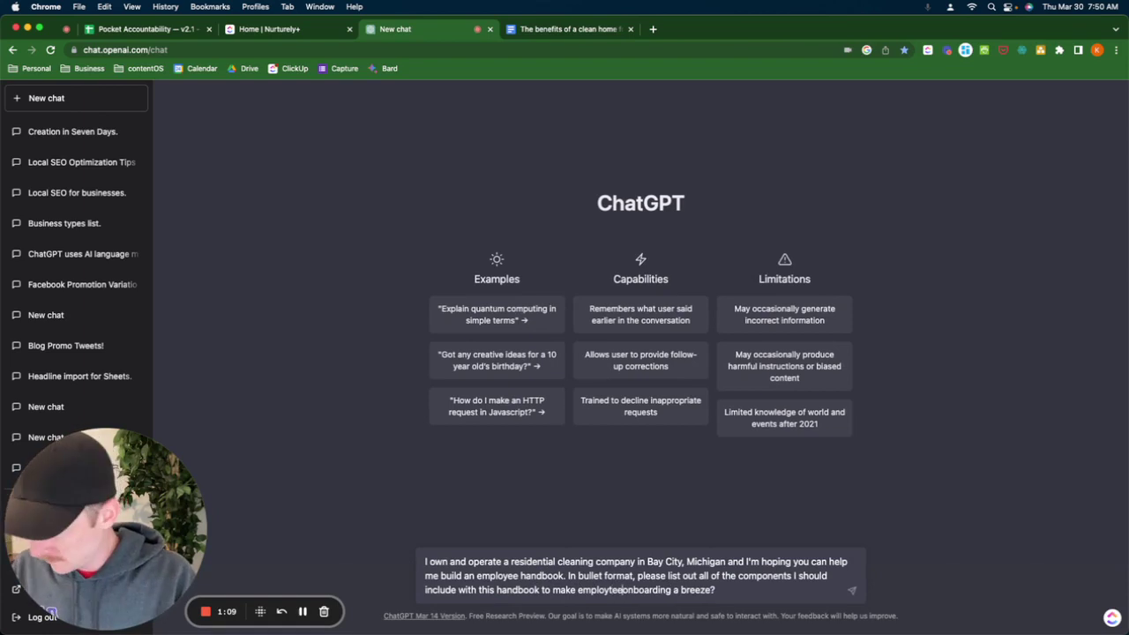
{"action": "key", "text": "BackSpace"}
{"action": "key", "text": "BackSpace"}
{"action": "type", "text": "ee"}
{"action": "key", "text": "Return"}
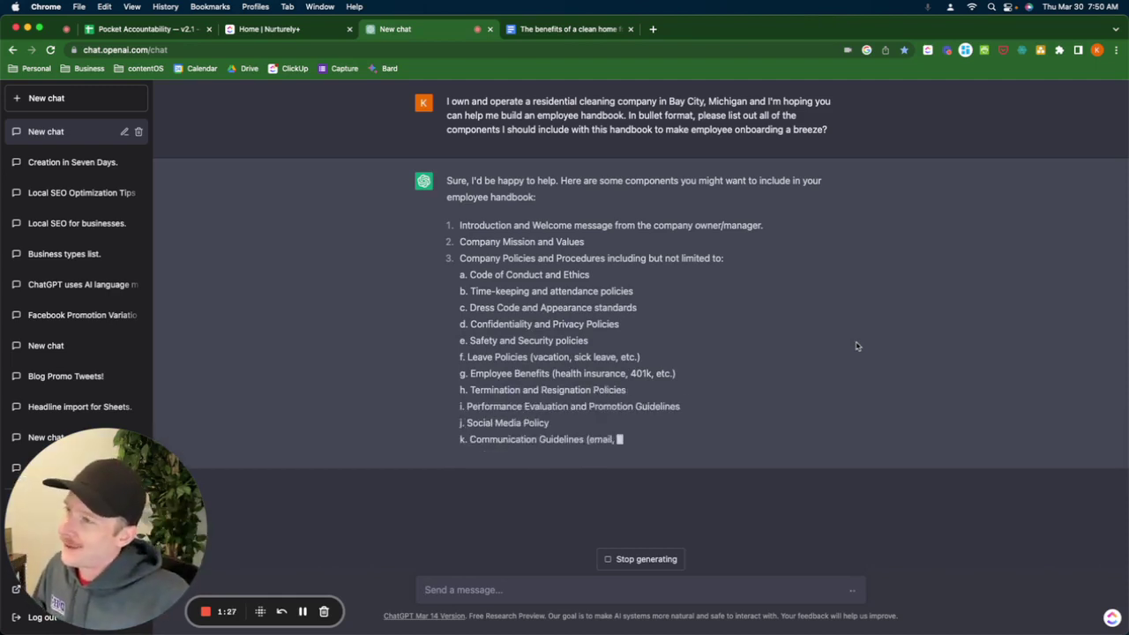
{"action": "left_click", "coordinate": [564, 29]}
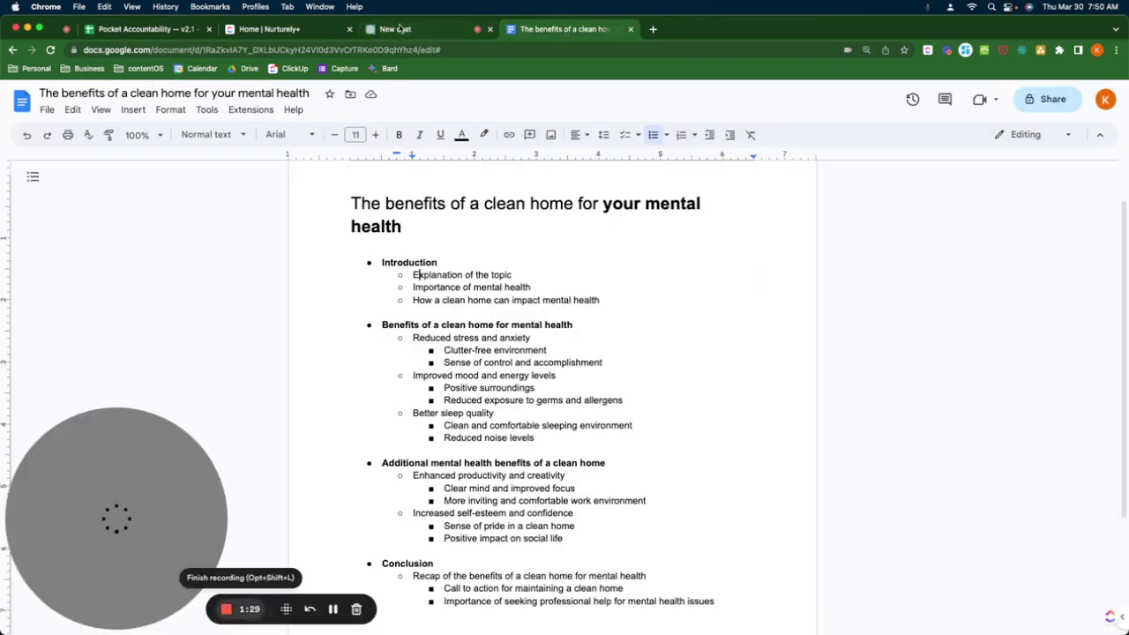
{"action": "left_click", "coordinate": [397, 29]}
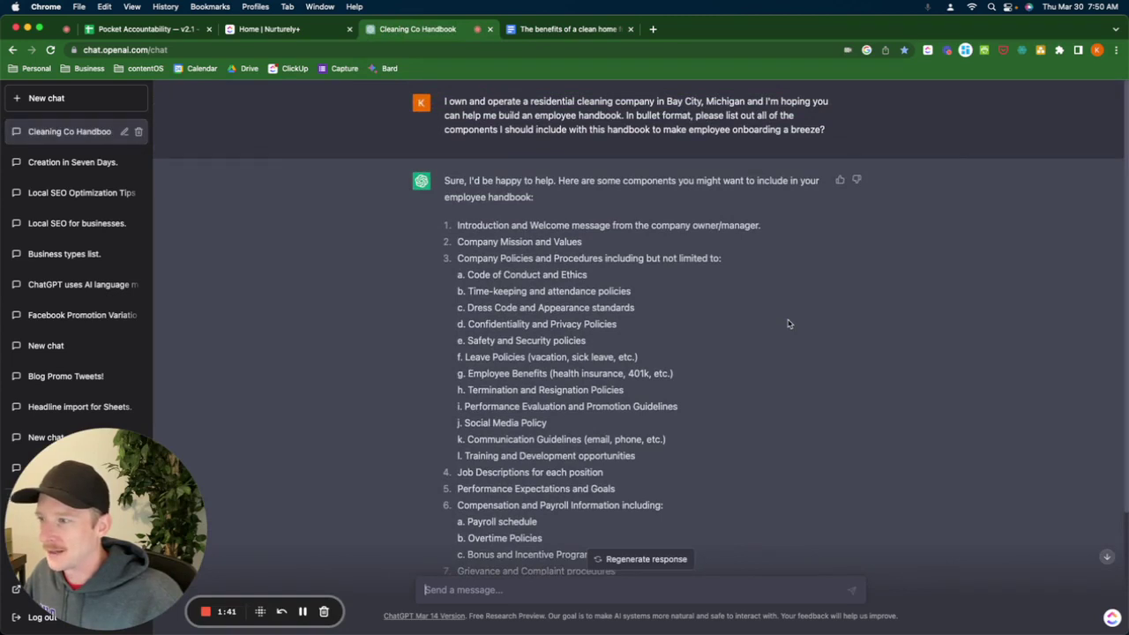
- Scroll through the eight-item answer and select the words Introduction, Welcome and Company
{"action": "scroll", "coordinate": [789, 324], "scroll_direction": "down", "scroll_amount": 2}
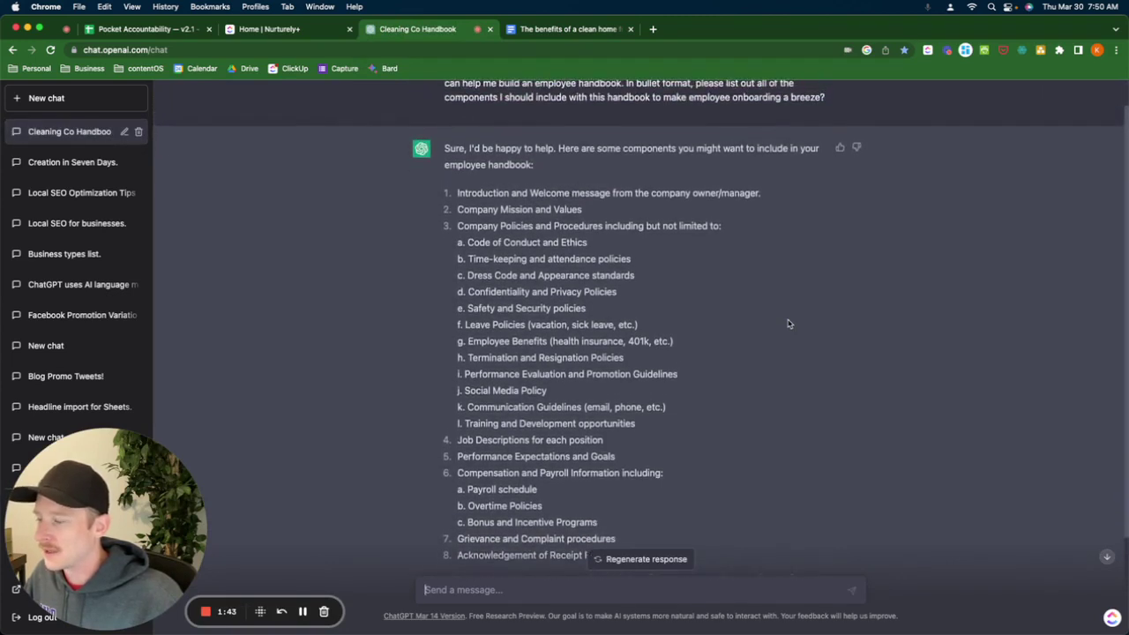
{"action": "scroll", "coordinate": [790, 324], "scroll_direction": "down", "scroll_amount": 2}
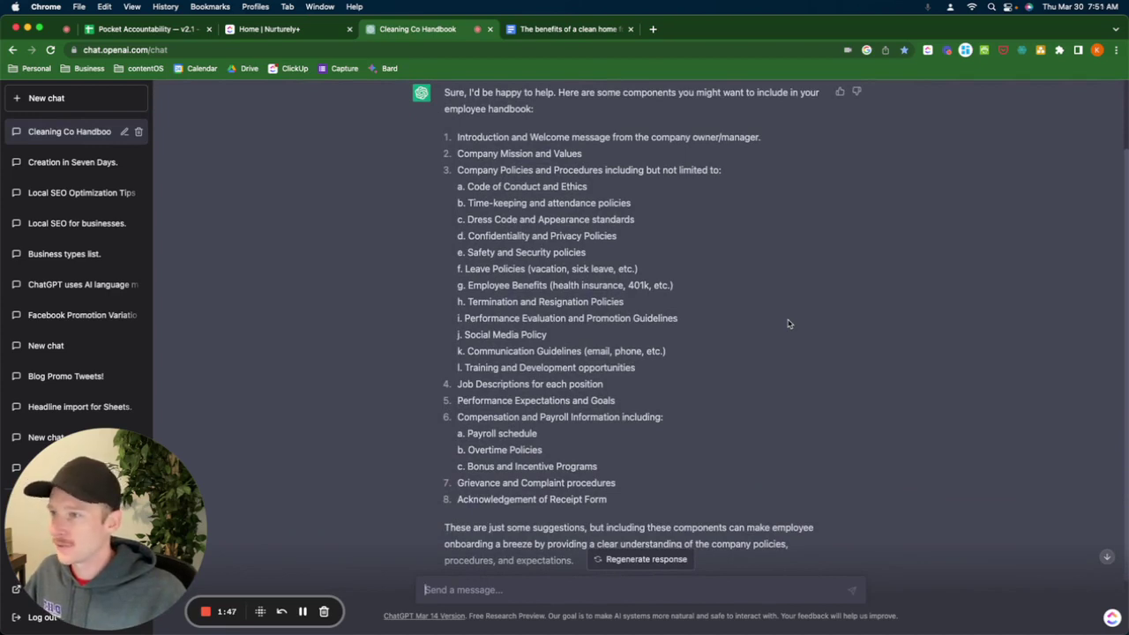
{"action": "scroll", "coordinate": [789, 324], "scroll_direction": "down", "scroll_amount": 1}
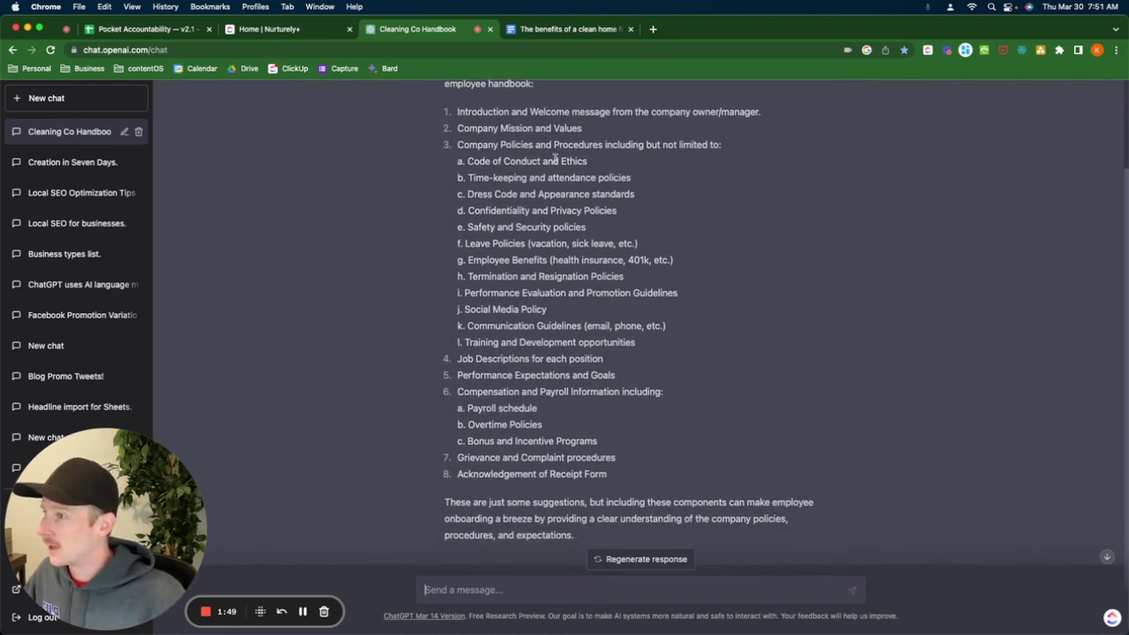
{"action": "scroll", "coordinate": [483, 115], "scroll_direction": "up", "scroll_amount": 1}
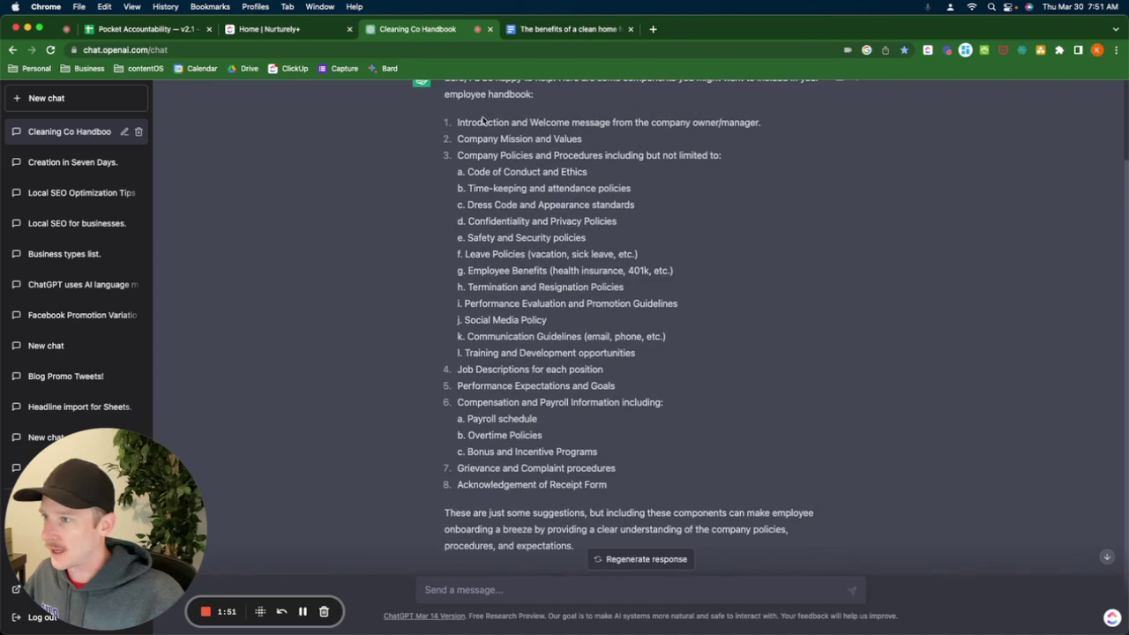
{"action": "double_click", "coordinate": [483, 121]}
{"action": "double_click", "coordinate": [549, 123]}
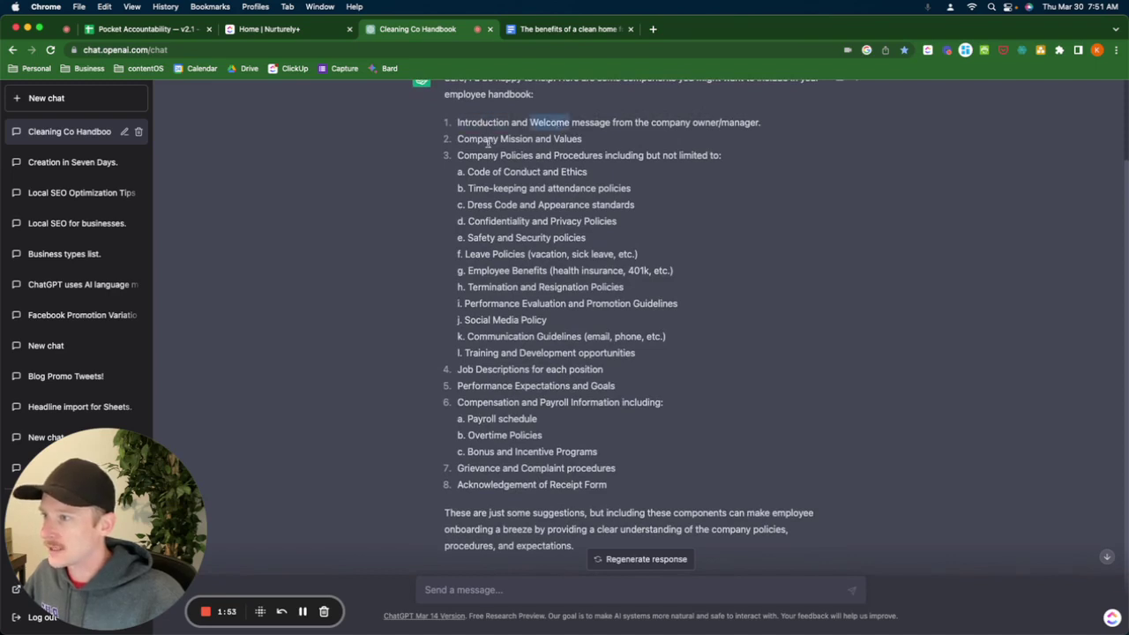
{"action": "double_click", "coordinate": [483, 138]}
{"action": "left_click", "coordinate": [533, 136]}
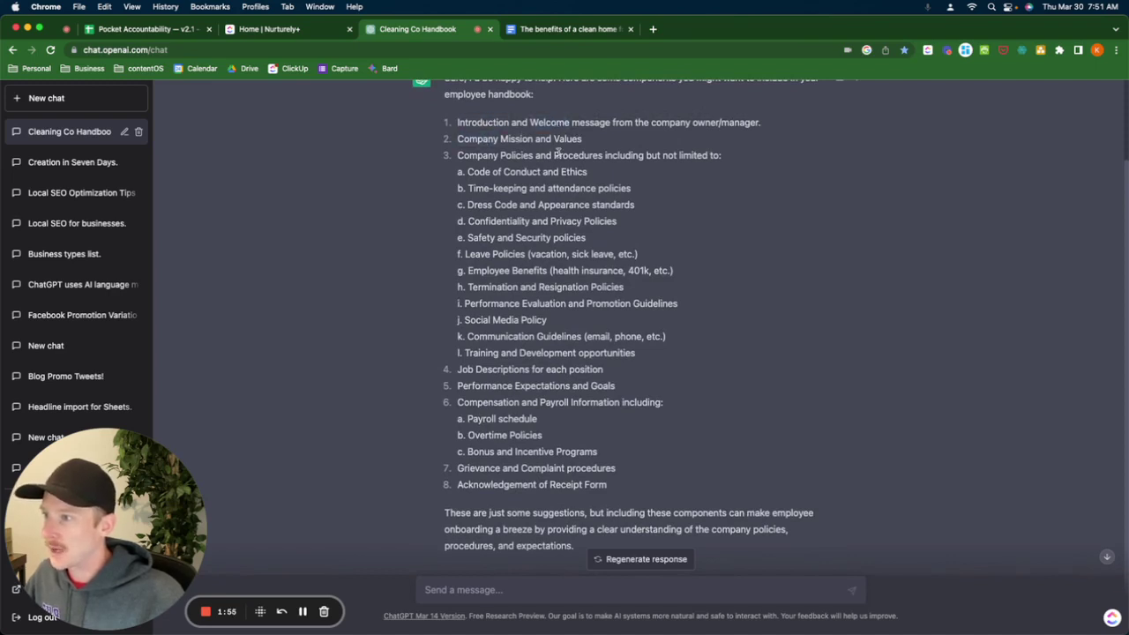
- Highlight list entries such as Code, Leave Policies, Employee Benefits, Overtime Policies and items k through 8
{"action": "double_click", "coordinate": [470, 172]}
{"action": "left_click", "coordinate": [650, 393], "text": "shift"}
{"action": "left_click", "coordinate": [677, 347], "text": "shift"}
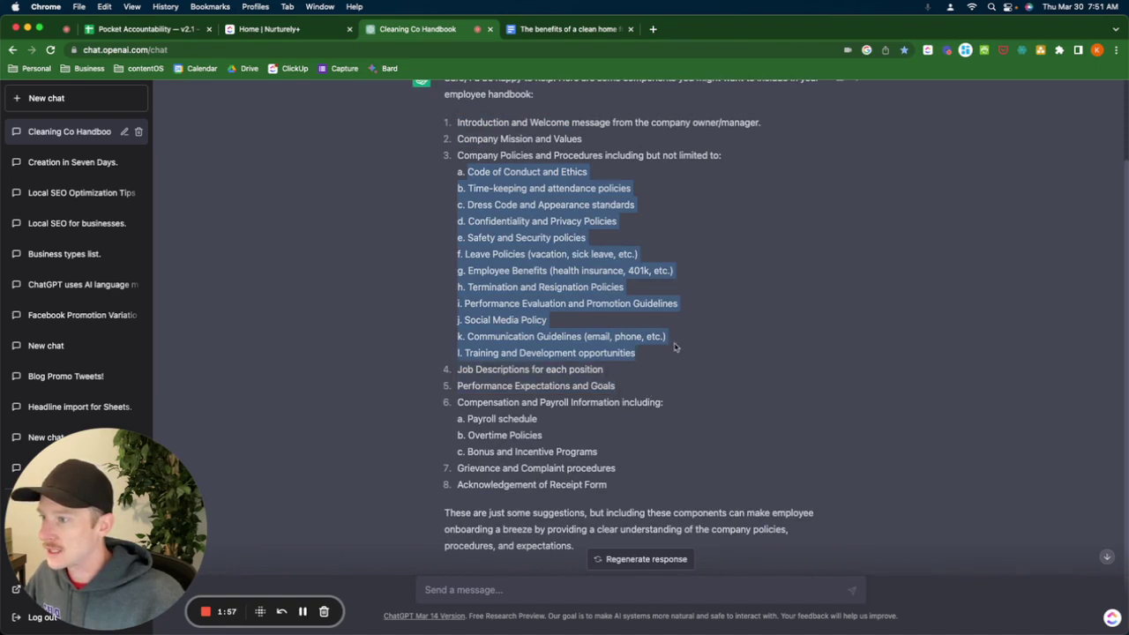
{"action": "left_click", "coordinate": [567, 322]}
{"action": "left_click_drag", "start_coordinate": [483, 241], "coordinate": [630, 251]}
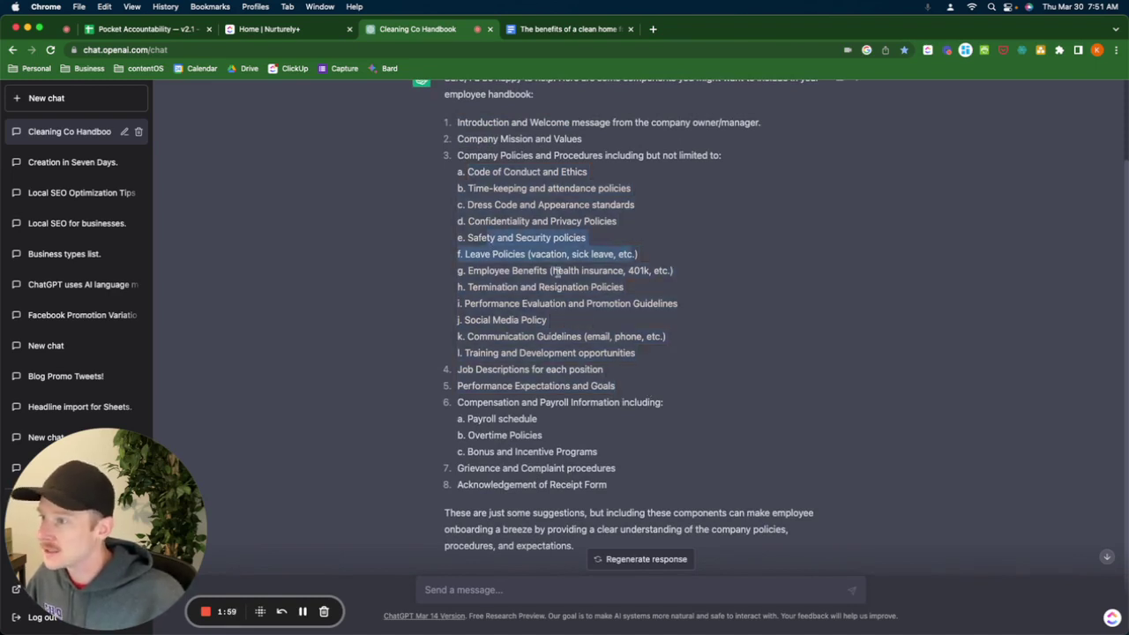
{"action": "left_click", "coordinate": [515, 307]}
{"action": "mouse_move", "coordinate": [472, 249]}
{"action": "left_mouse_down"}
{"action": "mouse_move", "coordinate": [620, 280]}
{"action": "mouse_move", "coordinate": [541, 281]}
{"action": "left_mouse_up"}
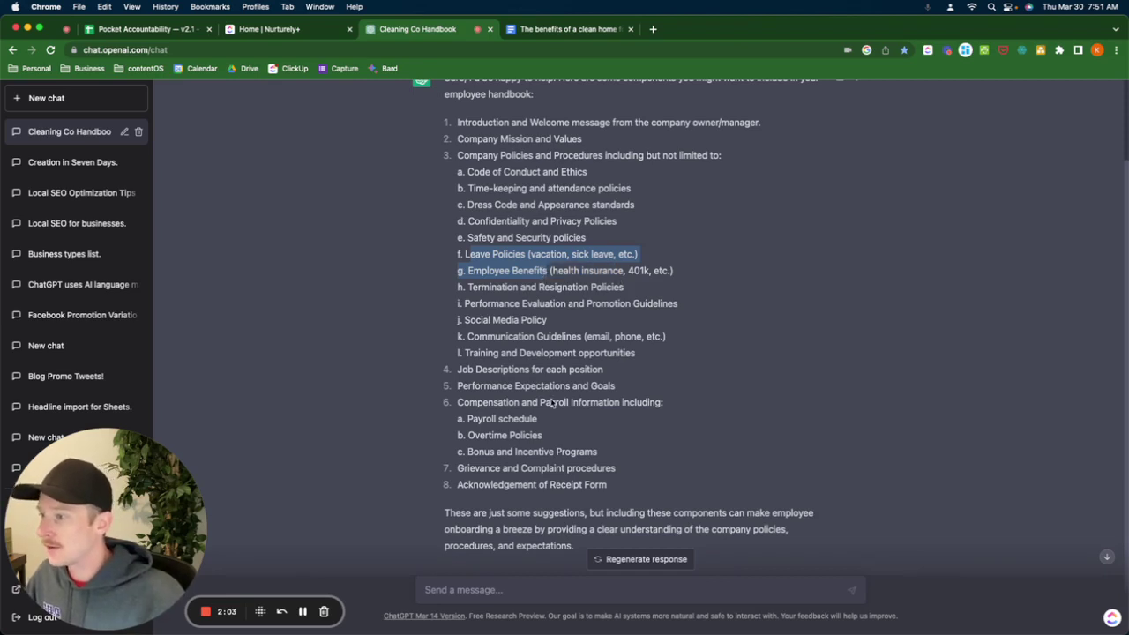
{"action": "left_click_drag", "start_coordinate": [541, 435], "coordinate": [467, 435]}
{"action": "double_click", "coordinate": [494, 386]}
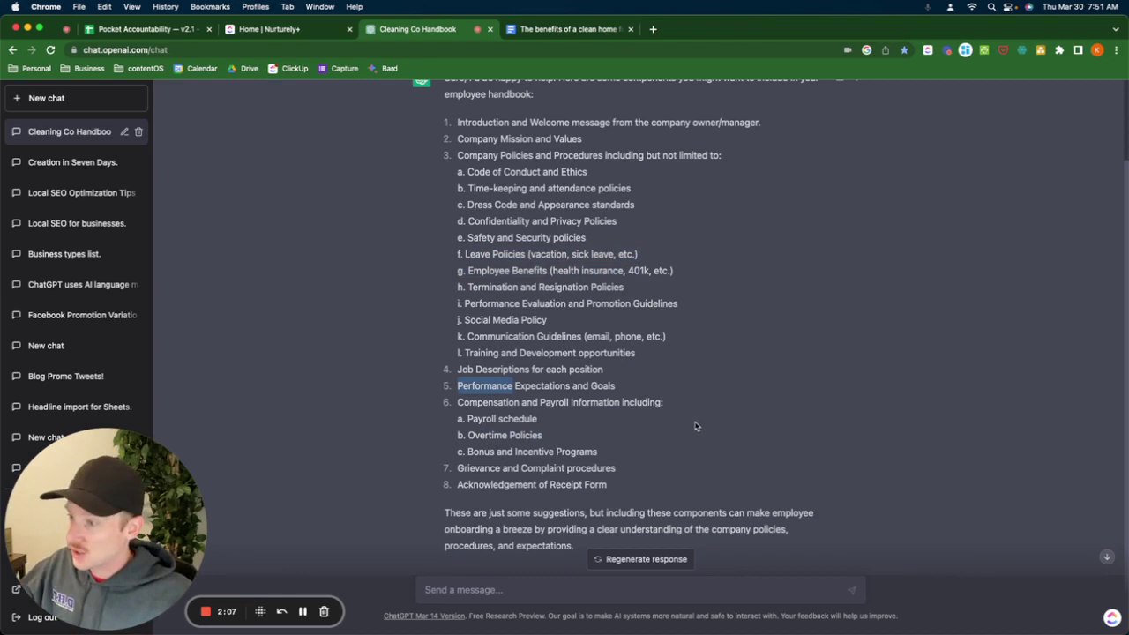
{"action": "left_click_drag", "start_coordinate": [606, 494], "coordinate": [467, 338]}
{"action": "left_click", "coordinate": [751, 351]}
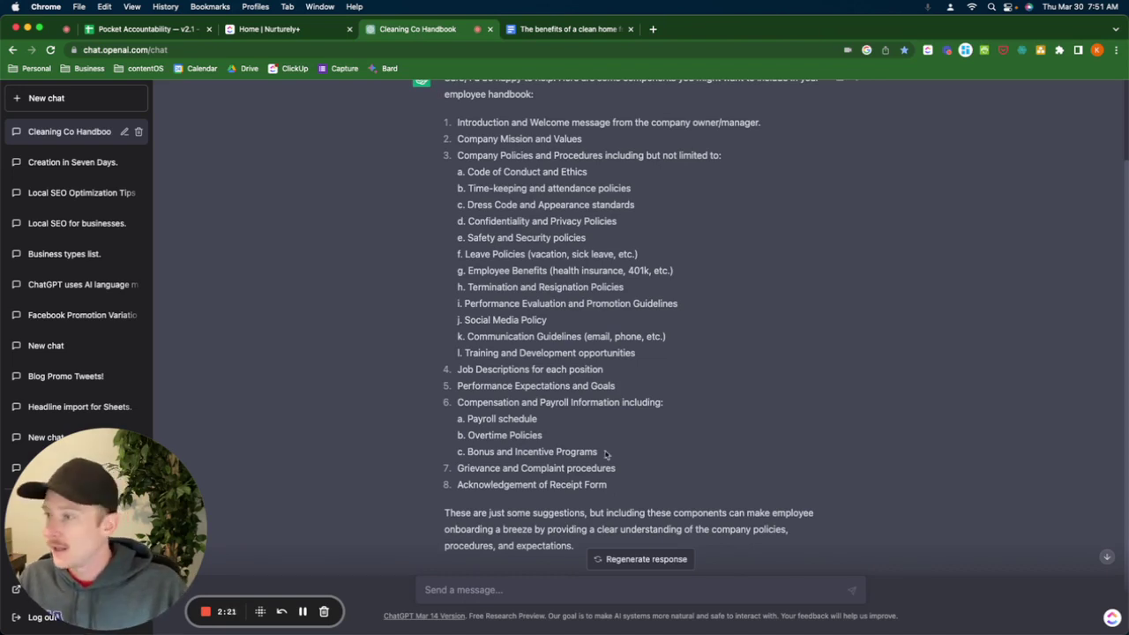
{"action": "scroll", "coordinate": [539, 431], "scroll_direction": "up", "scroll_amount": 2}
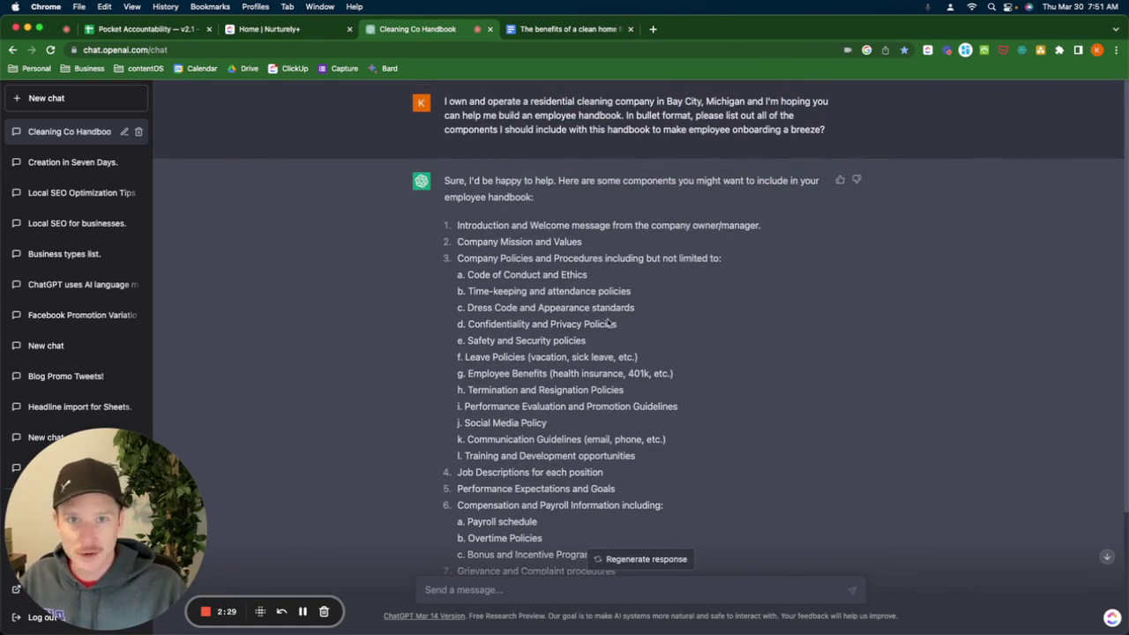
{"action": "scroll", "coordinate": [684, 460], "scroll_direction": "down", "scroll_amount": 2}
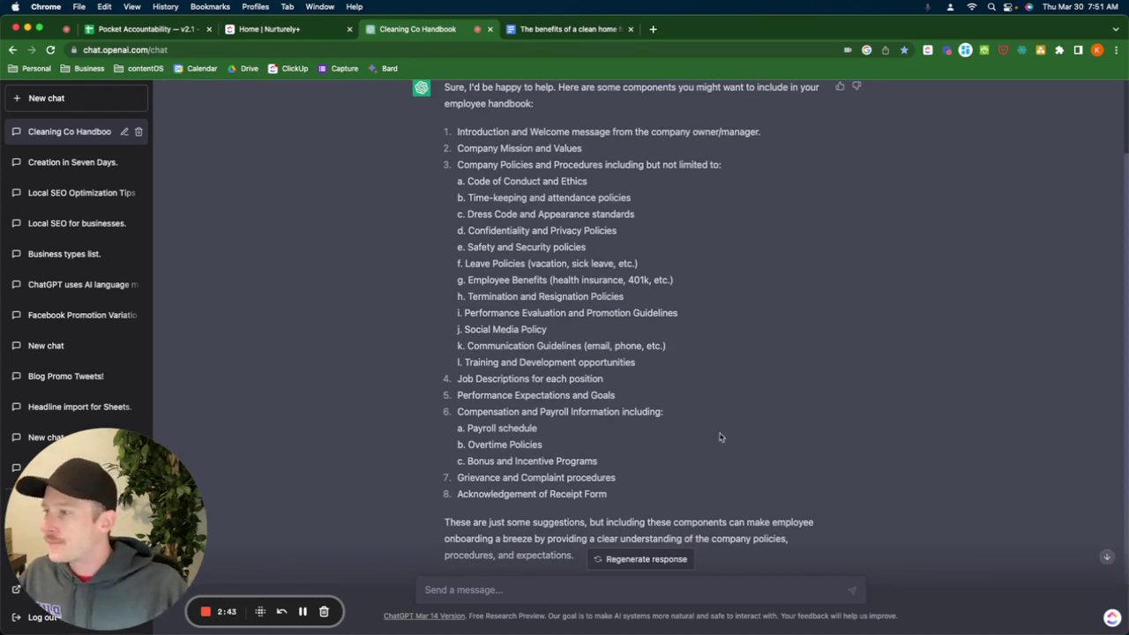
{"action": "left_click_drag", "start_coordinate": [453, 130], "coordinate": [704, 488]}
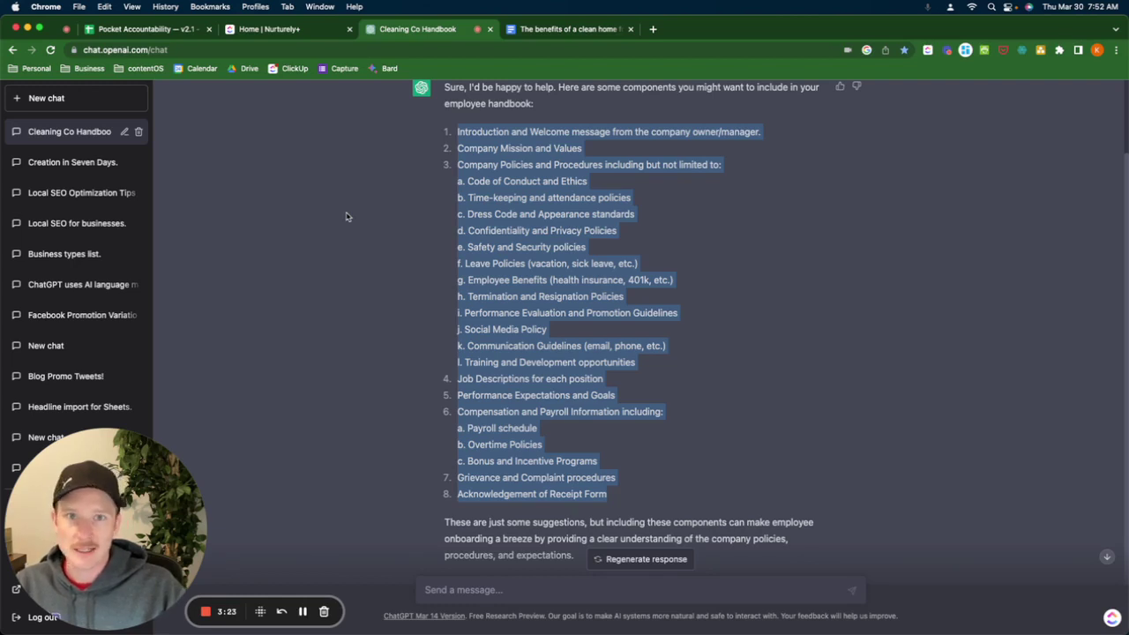
{"action": "left_click", "coordinate": [737, 216]}
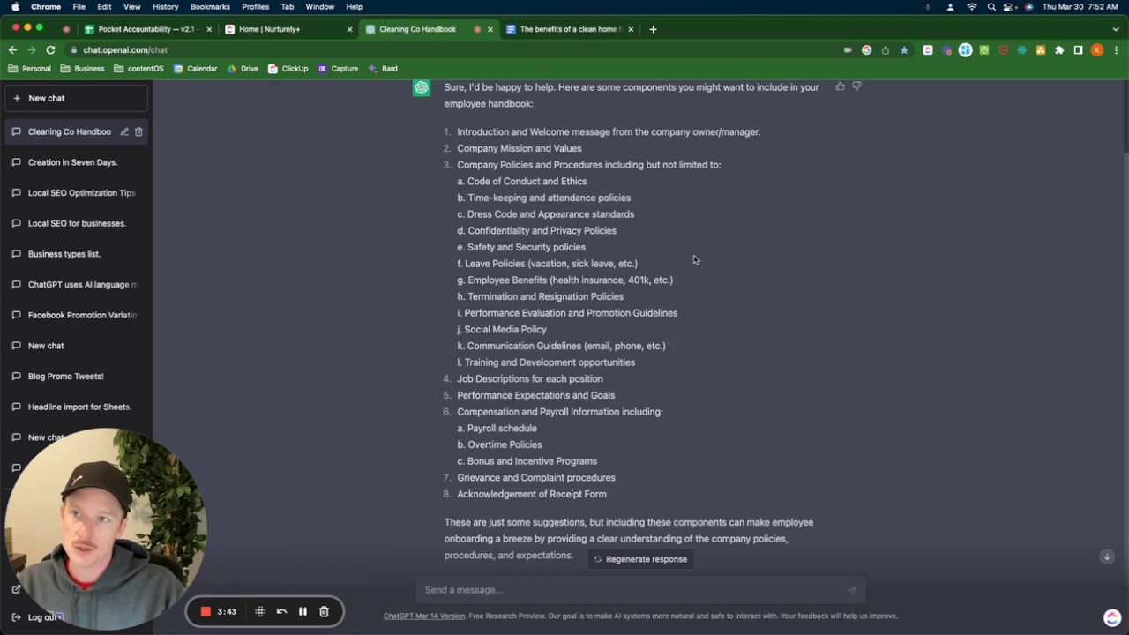
{"action": "scroll", "coordinate": [693, 260], "scroll_direction": "up", "scroll_amount": 1}
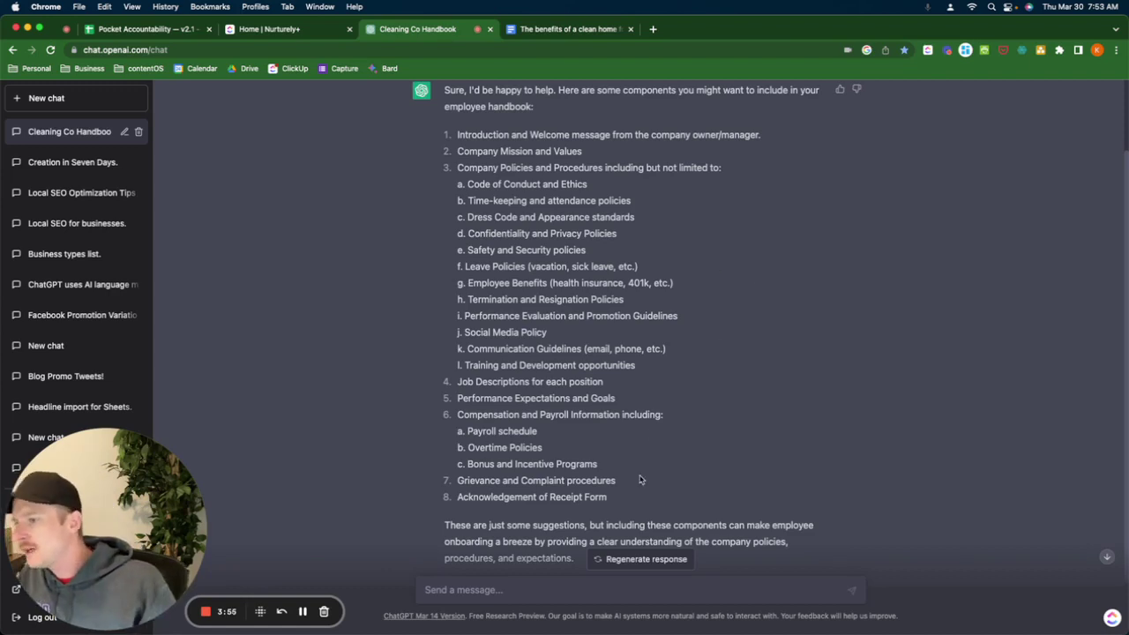
{"action": "left_click_drag", "start_coordinate": [615, 496], "coordinate": [457, 157]}
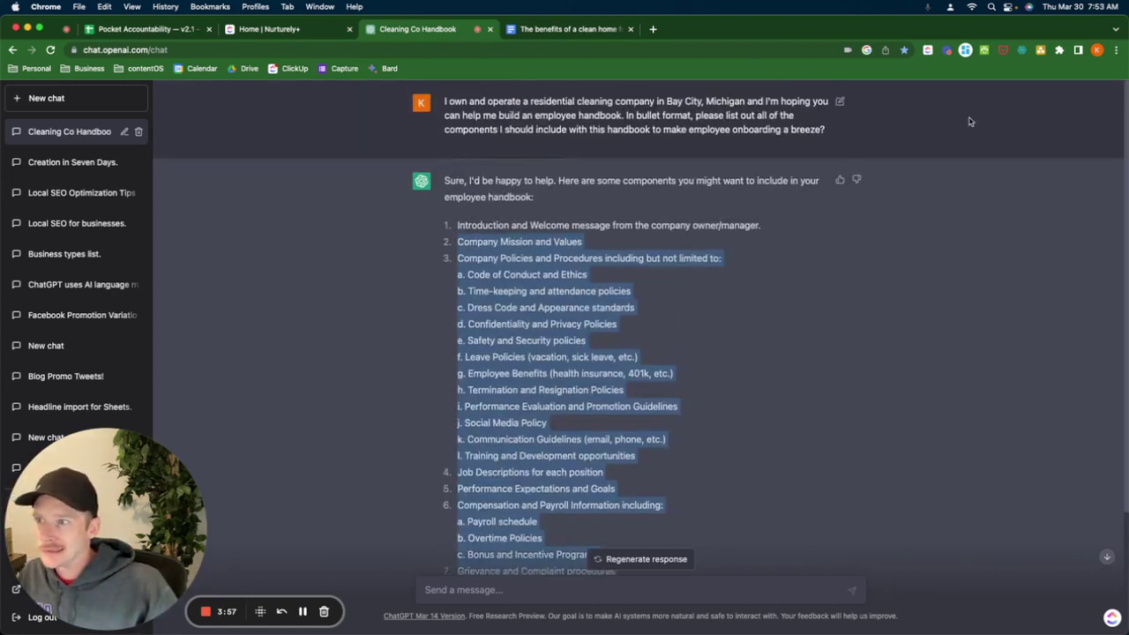
{"action": "left_click_drag", "start_coordinate": [839, 133], "coordinate": [442, 103]}
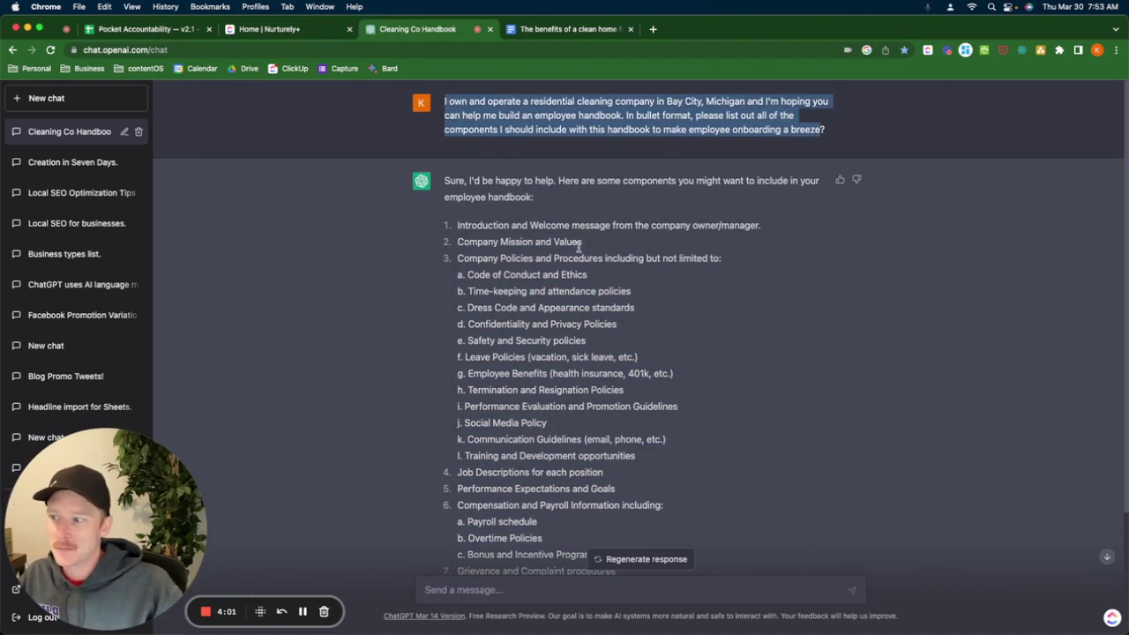
{"action": "scroll", "coordinate": [564, 243], "scroll_direction": "down", "scroll_amount": 3}
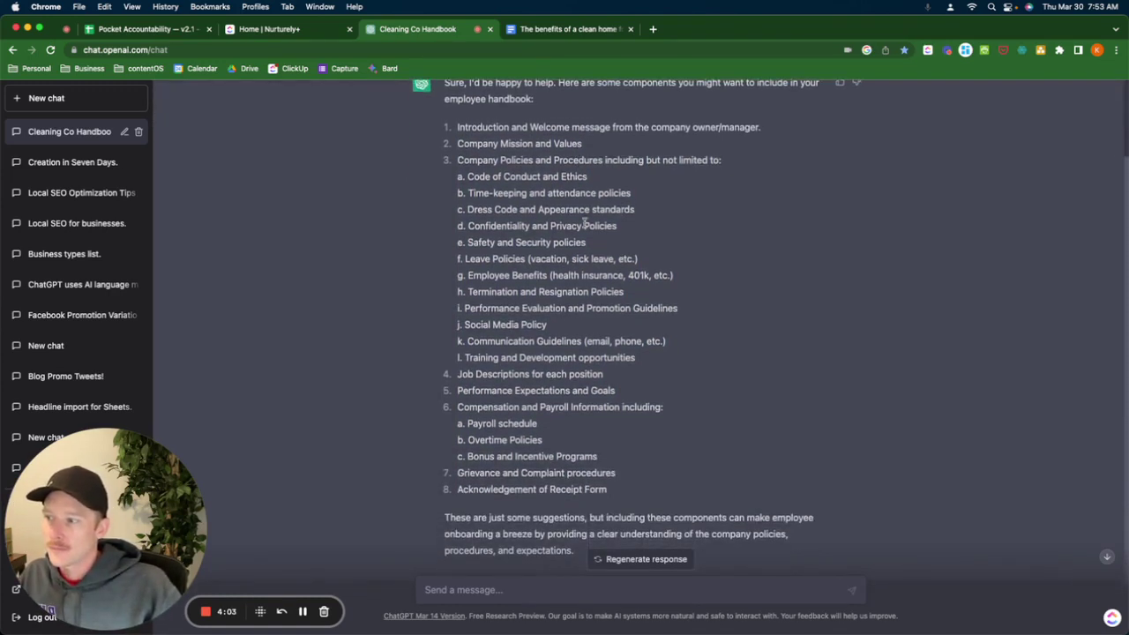